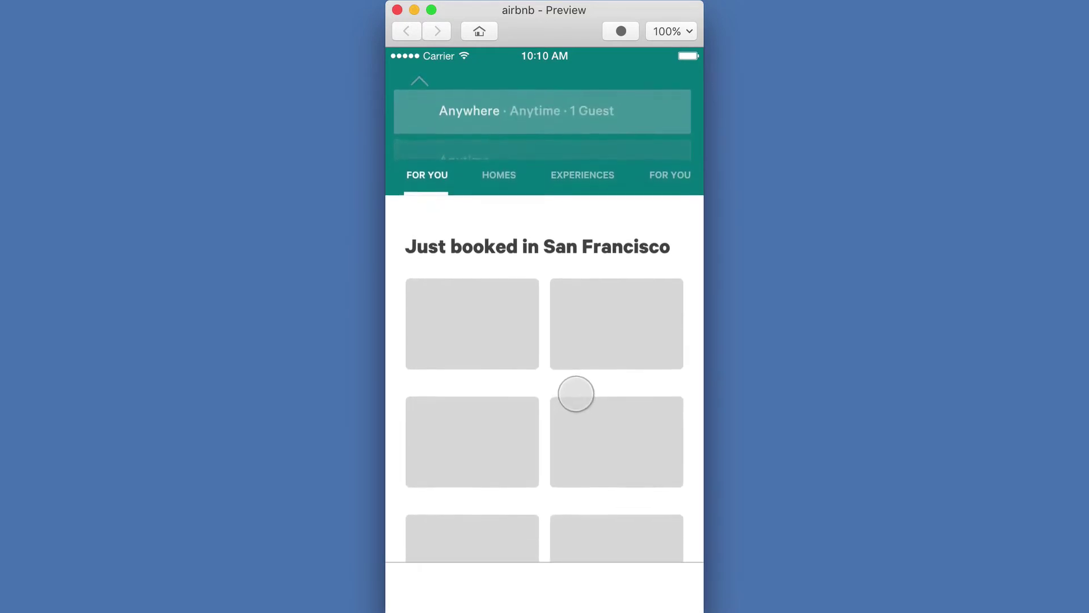
Step: Scroll the prototype preview up and down to test how the header collapses and expands
{"action": "mouse_move", "coordinate": [578, 371]}
{"action": "left_mouse_down"}
{"action": "mouse_move", "coordinate": [569, 433]}
{"action": "mouse_move", "coordinate": [577, 367]}
{"action": "left_mouse_up"}
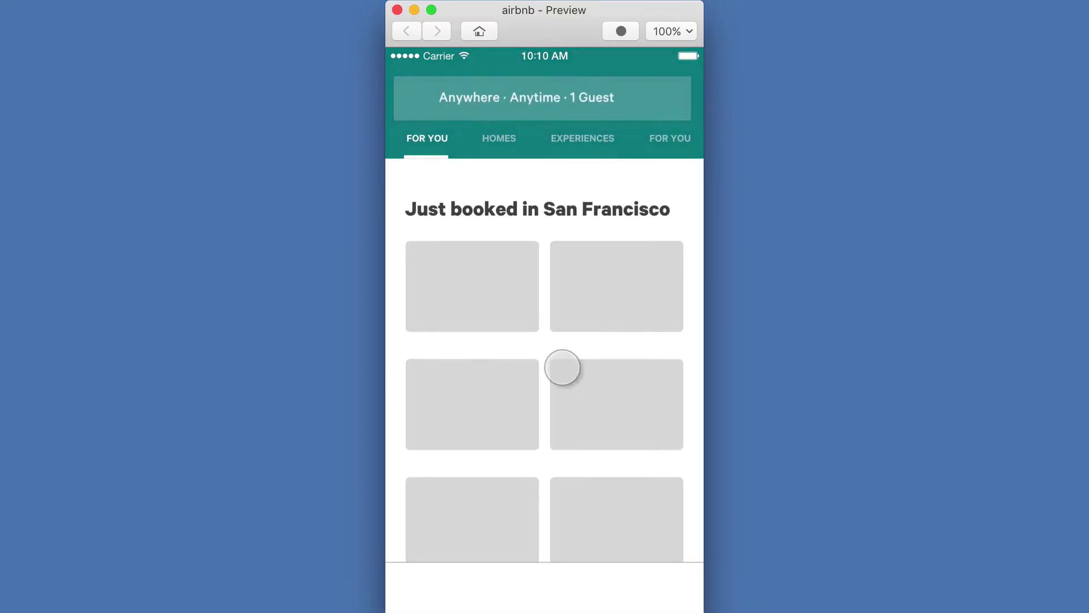
{"action": "left_click_drag", "start_coordinate": [555, 405], "coordinate": [540, 567]}
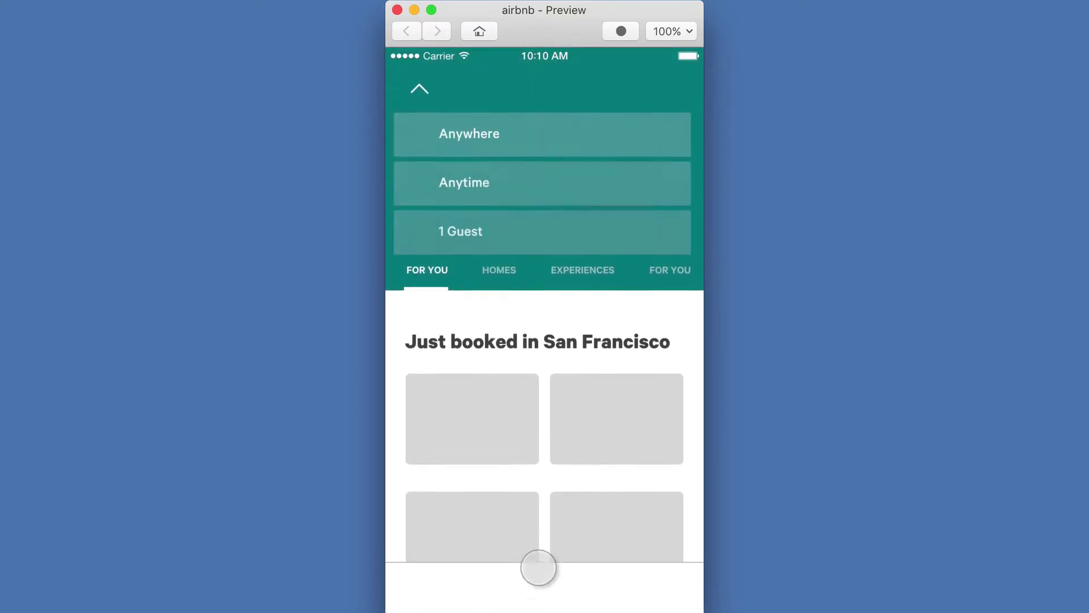
{"action": "left_click_drag", "start_coordinate": [547, 479], "coordinate": [513, 437]}
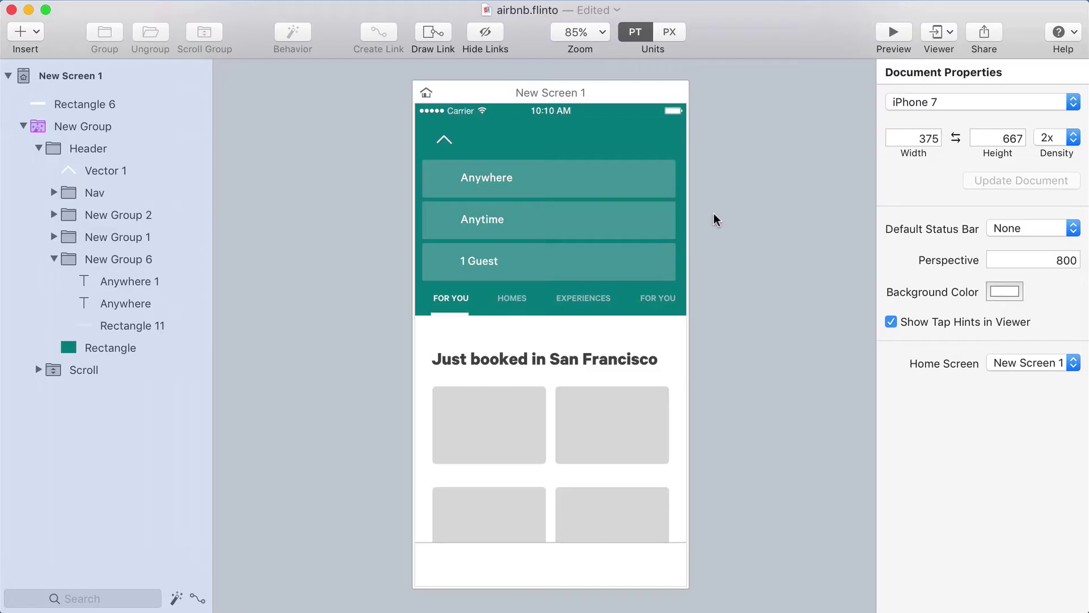
Step: Inspect the grey placeholder rectangles inside the Scroll group one by one
{"action": "left_click", "coordinate": [603, 170]}
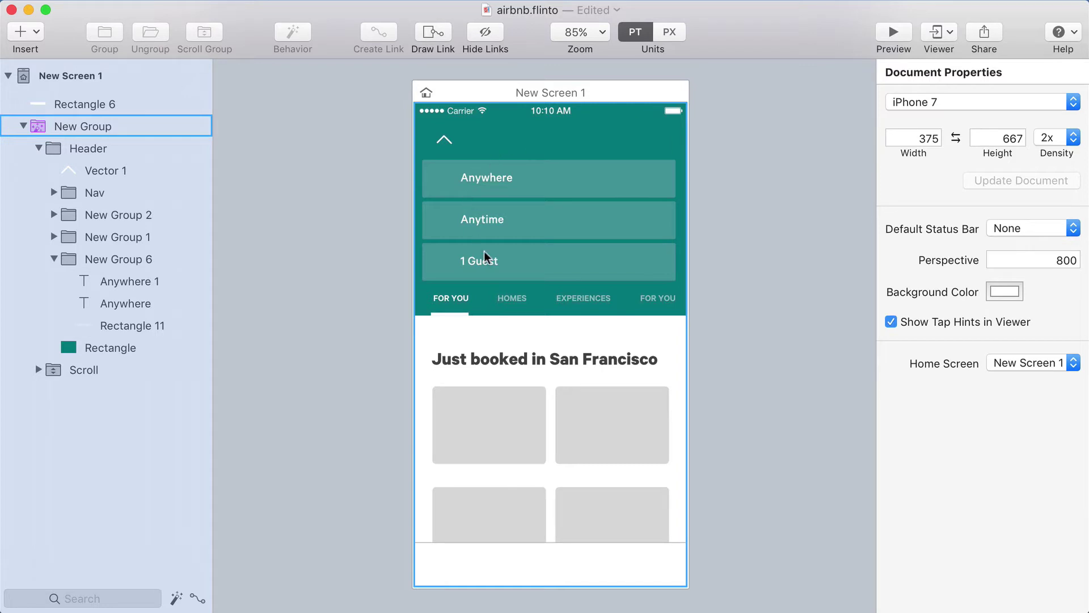
{"action": "left_click", "coordinate": [507, 412]}
{"action": "left_click", "coordinate": [507, 412]}
{"action": "left_click", "coordinate": [590, 414]}
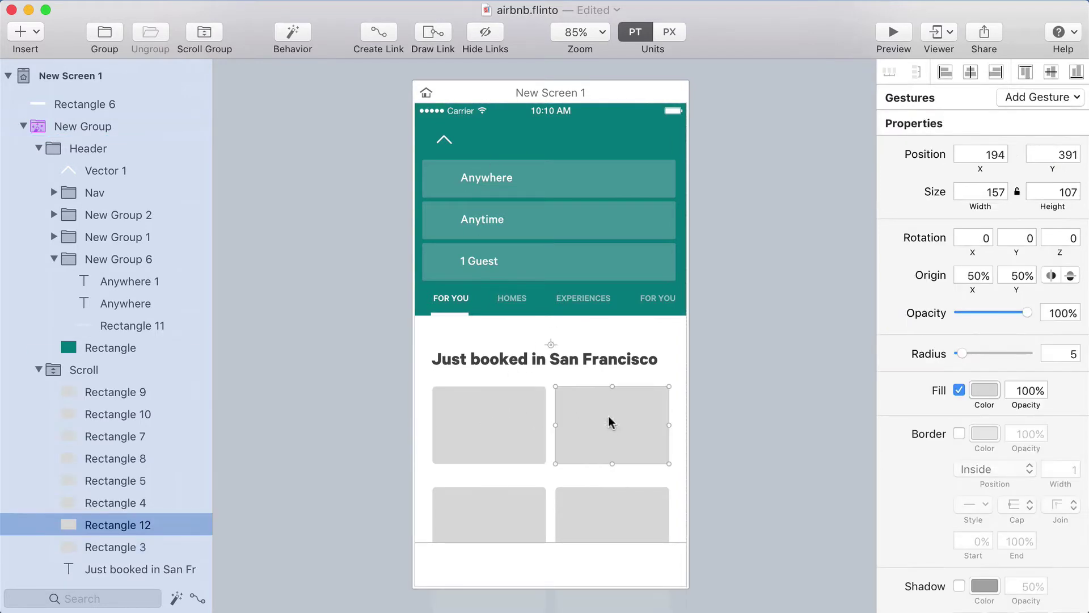
{"action": "left_click", "coordinate": [486, 510]}
{"action": "left_click", "coordinate": [604, 515]}
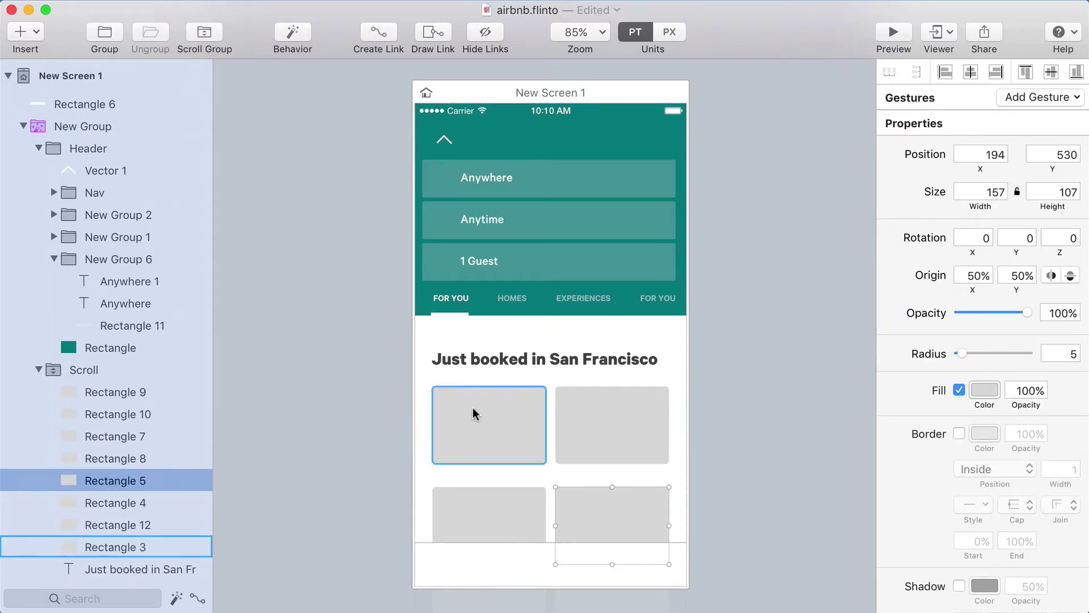
Step: Try shortening the Header group from its lower edge, undo the resize and deselect the group
{"action": "left_click", "coordinate": [581, 329]}
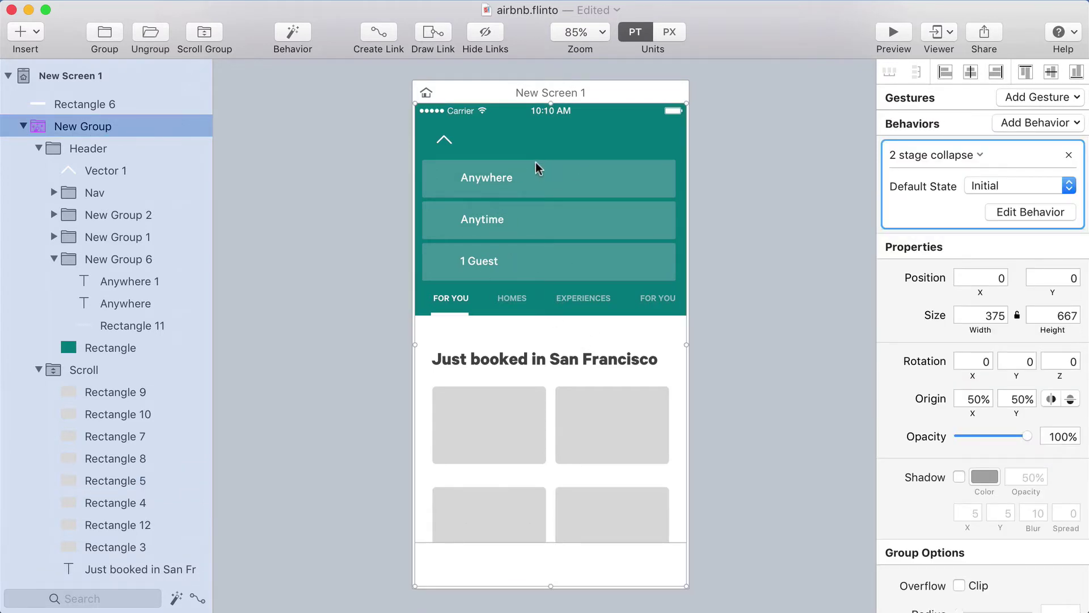
{"action": "left_click", "coordinate": [577, 223]}
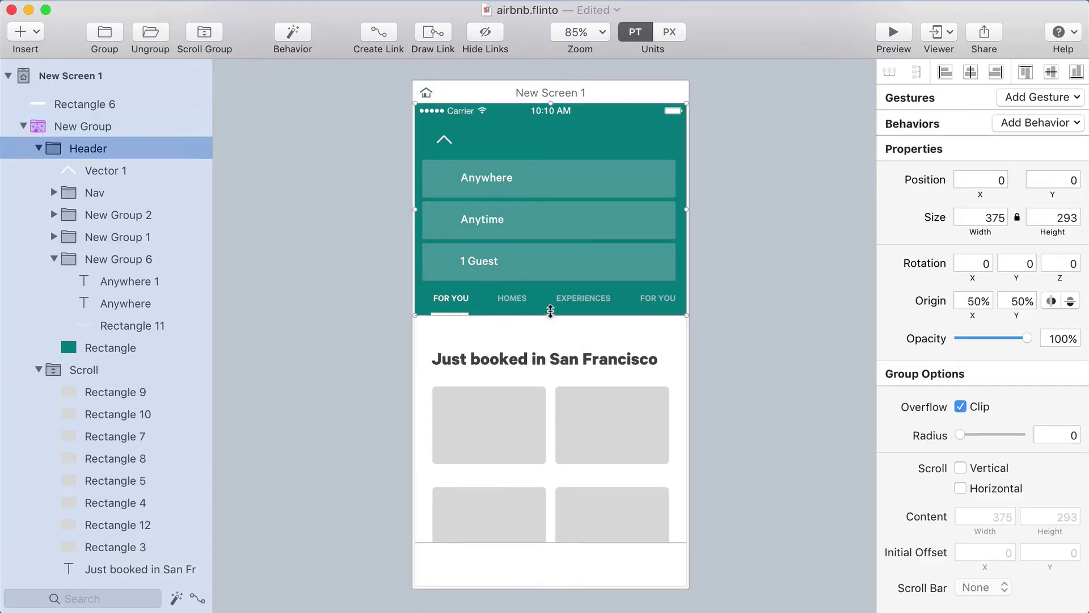
{"action": "left_click_drag", "start_coordinate": [550, 311], "coordinate": [555, 272]}
{"action": "left_click_drag", "start_coordinate": [550, 316], "coordinate": [554, 248]}
{"action": "key", "text": "super+z"}
{"action": "left_click", "coordinate": [768, 260]}
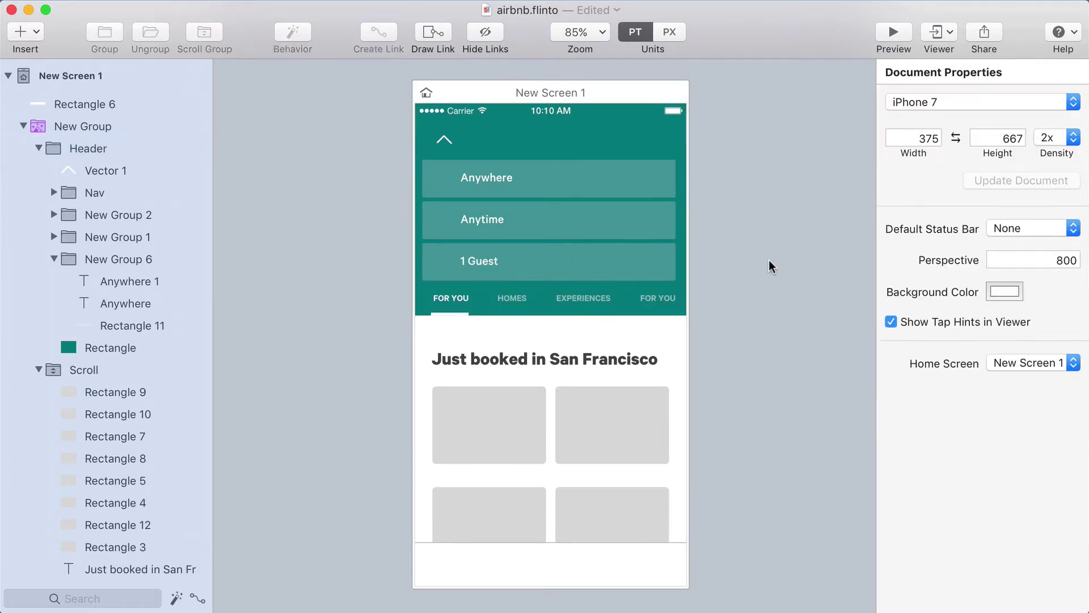
Step: Try moving the background bar of the Nav group up over the header fields and undo the move
{"action": "left_click", "coordinate": [543, 299]}
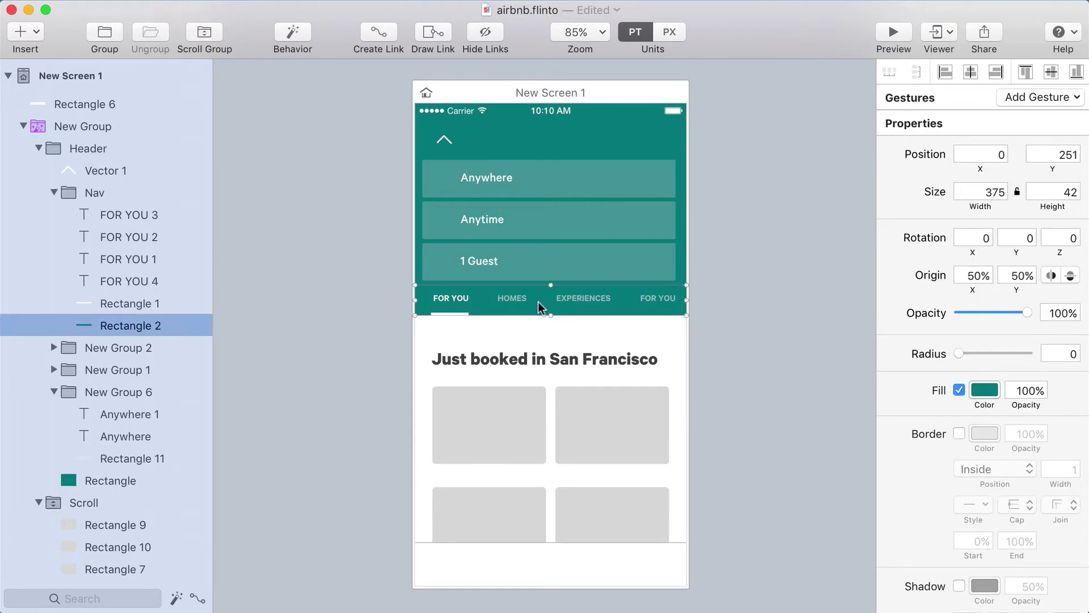
{"action": "left_click_drag", "start_coordinate": [540, 308], "coordinate": [551, 240]}
{"action": "key", "text": "super+z"}
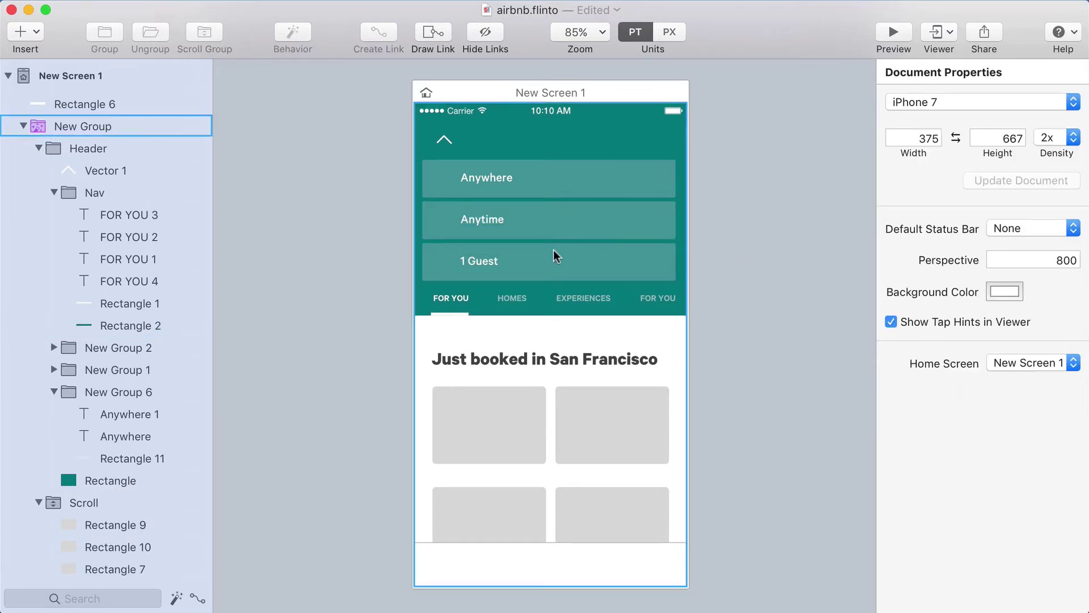
Step: Try resizing the Header group from its lower edge, return it to its original height and deselect it
{"action": "left_click", "coordinate": [553, 250]}
{"action": "left_click", "coordinate": [553, 252]}
{"action": "mouse_move", "coordinate": [554, 316]}
{"action": "left_mouse_down"}
{"action": "mouse_move", "coordinate": [558, 259]}
{"action": "mouse_move", "coordinate": [550, 315]}
{"action": "left_mouse_up"}
{"action": "left_click", "coordinate": [749, 284]}
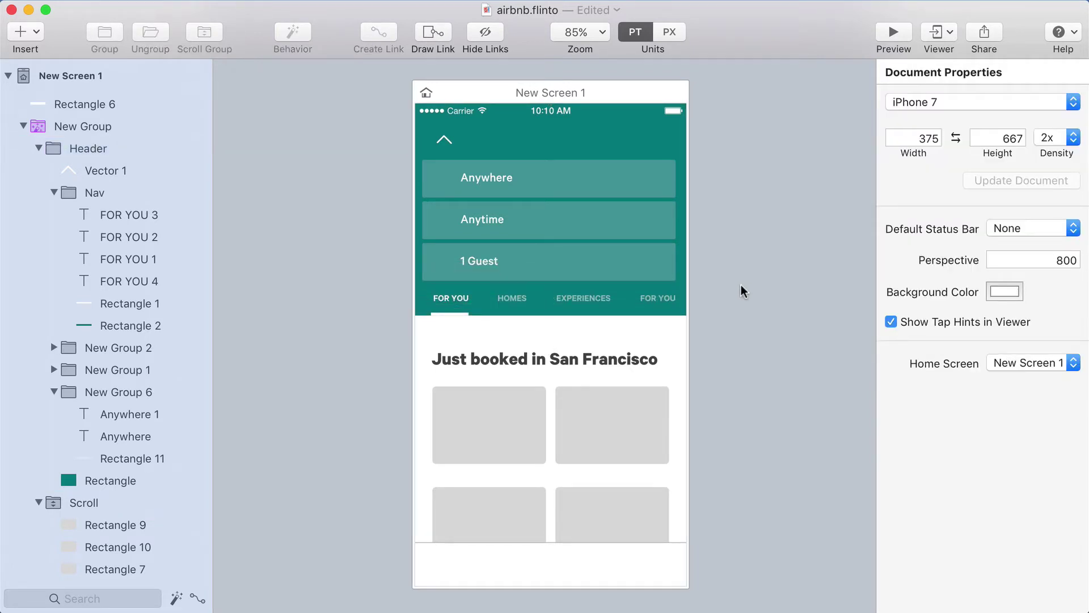
Step: Try resizing the Scroll group from its upper edge, return it to its original size and deselect it
{"action": "left_click", "coordinate": [546, 258]}
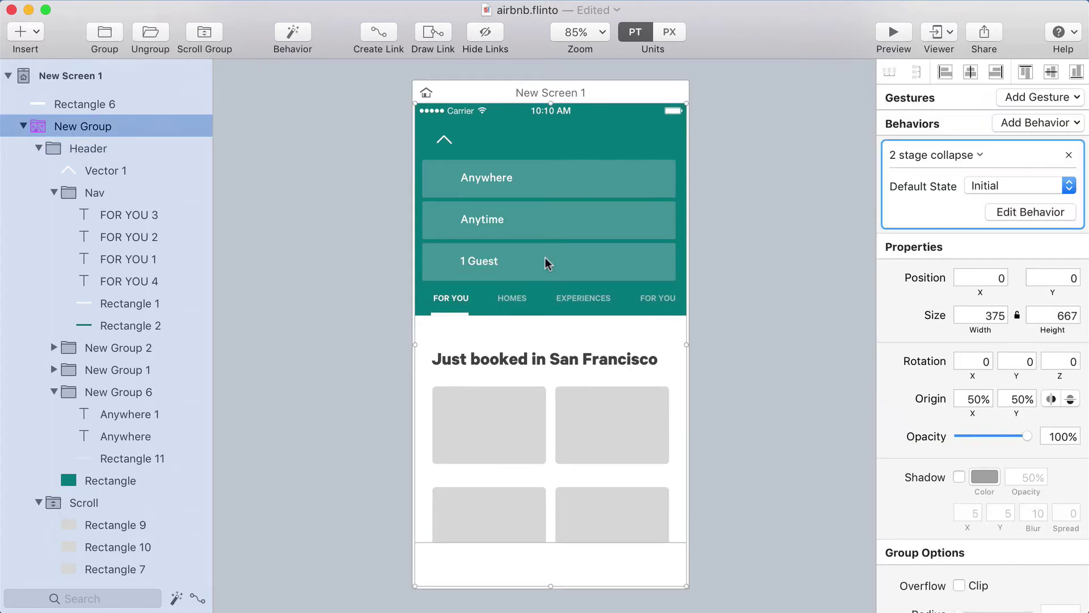
{"action": "left_click", "coordinate": [520, 398]}
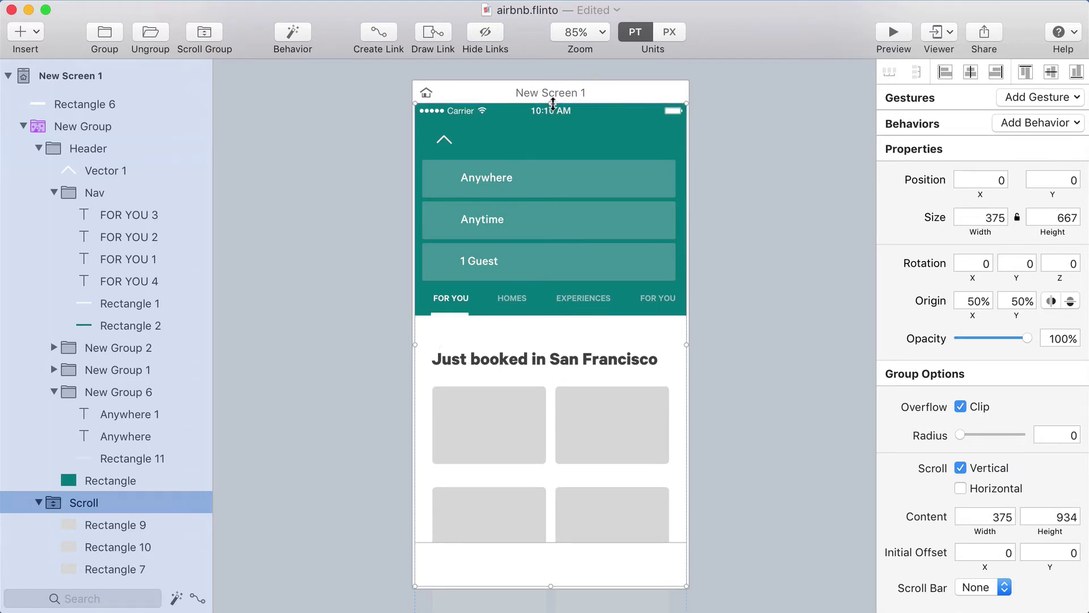
{"action": "mouse_move", "coordinate": [551, 104]}
{"action": "left_mouse_down"}
{"action": "mouse_move", "coordinate": [547, 316]}
{"action": "mouse_move", "coordinate": [555, 104]}
{"action": "left_mouse_up"}
{"action": "left_click", "coordinate": [743, 180]}
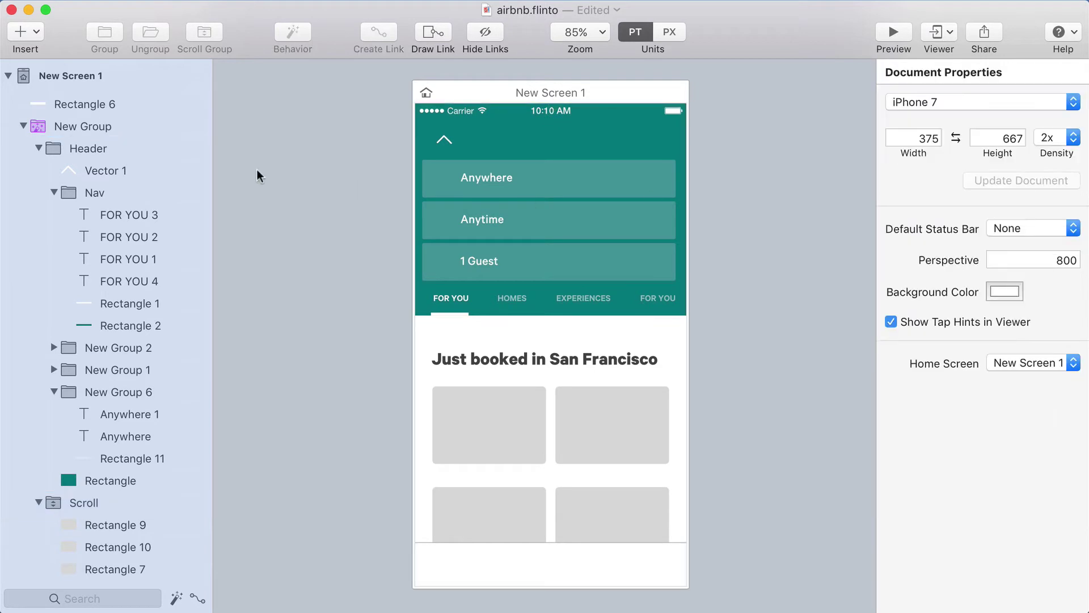
Step: Collapse New Group in the layer list and open its 2 stage collapse behavior for editing
{"action": "left_click", "coordinate": [72, 130]}
{"action": "left_click", "coordinate": [24, 126]}
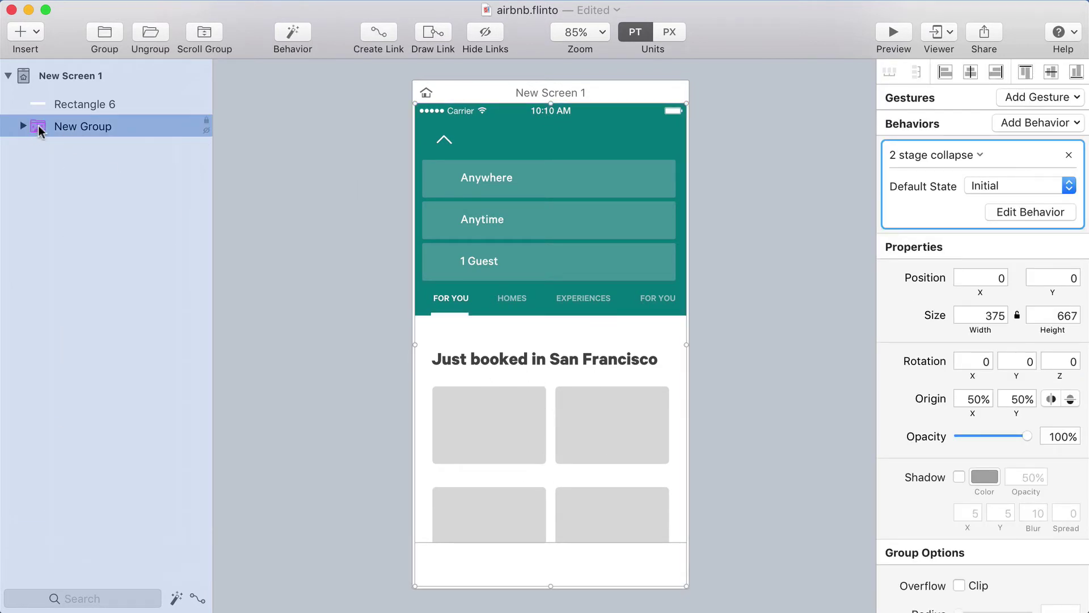
{"action": "left_click", "coordinate": [288, 36]}
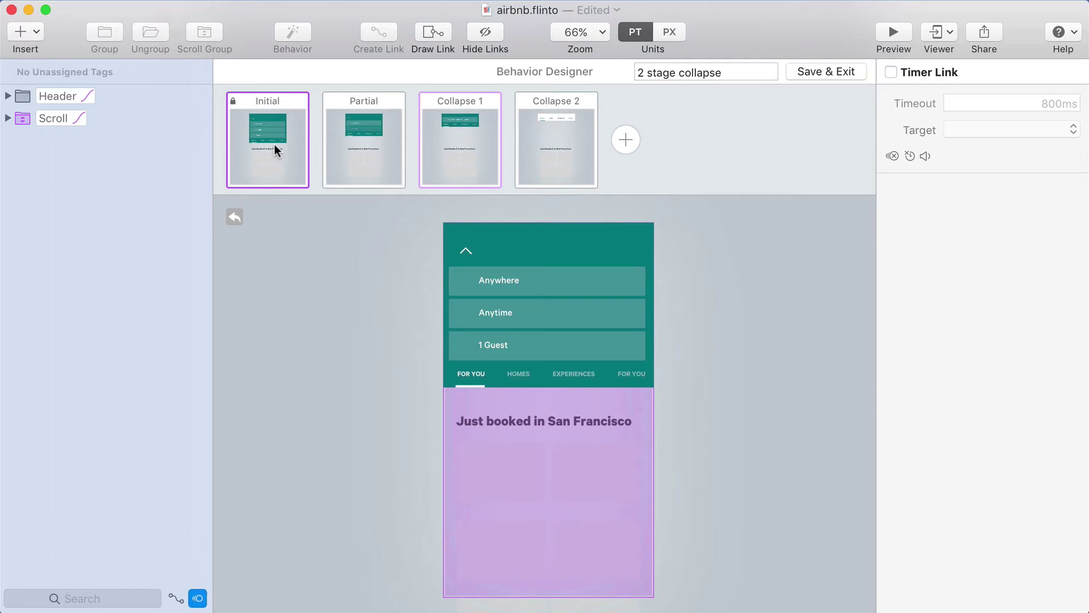
Step: Compare the Scroll group's scroll gesture in the Initial and Partial states, replaying the transition between them
{"action": "left_click", "coordinate": [533, 482]}
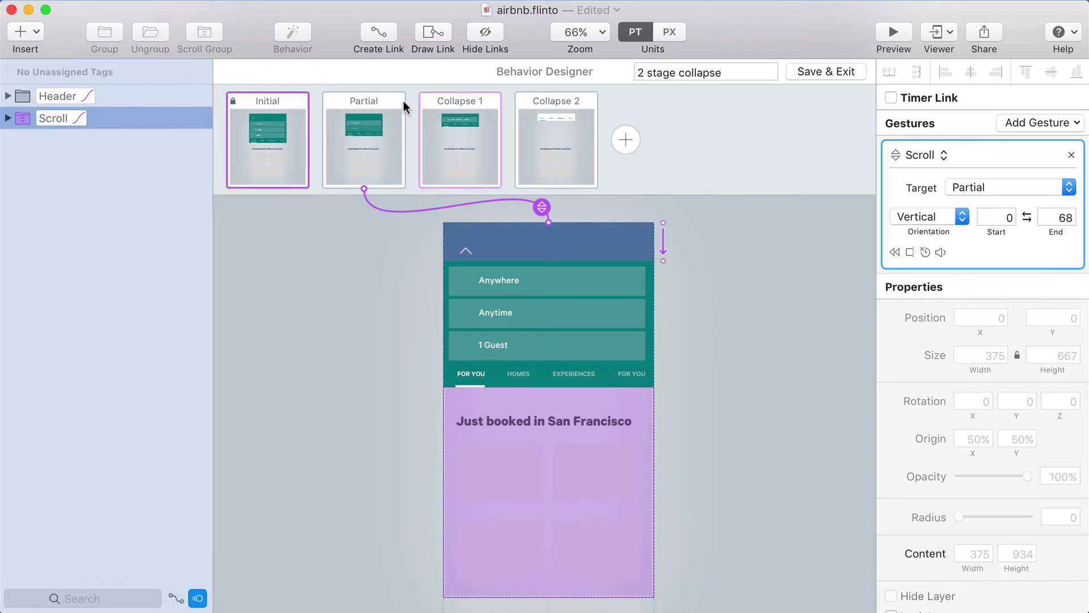
{"action": "left_click", "coordinate": [377, 101]}
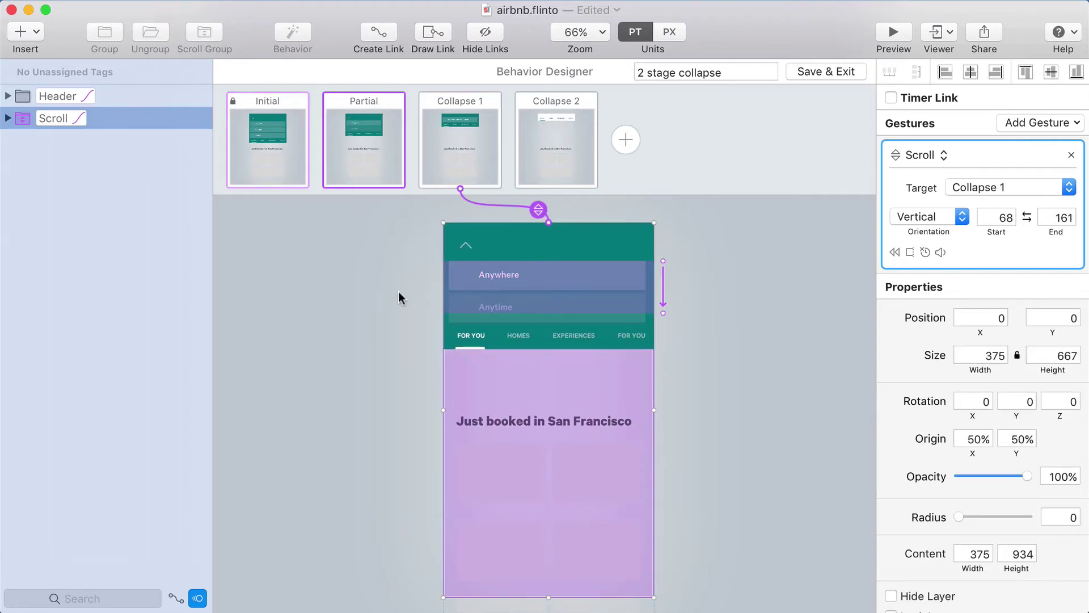
{"action": "left_click", "coordinate": [297, 145]}
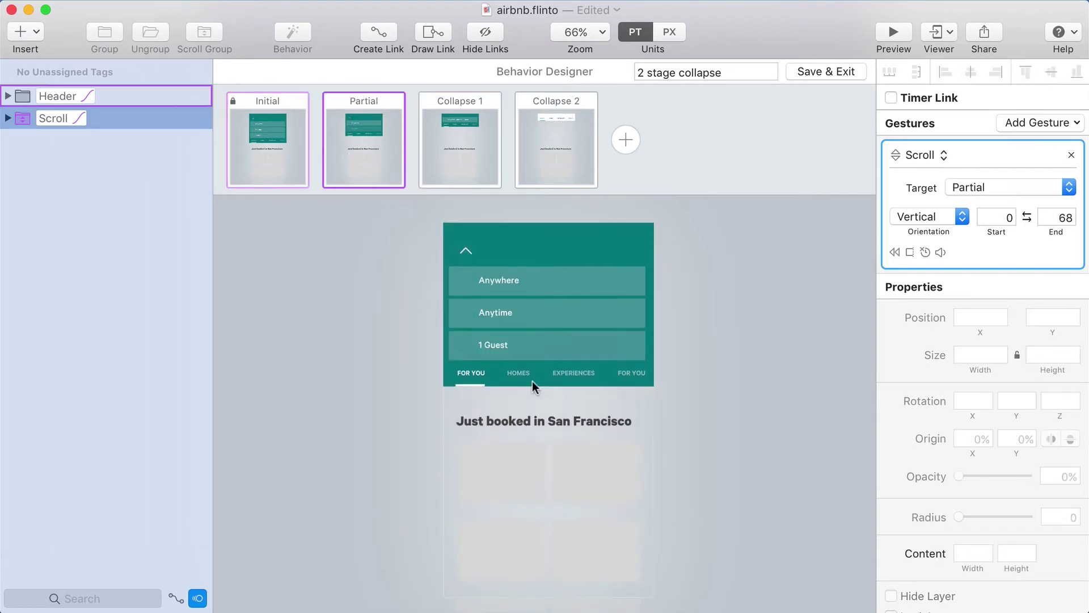
{"action": "left_click_drag", "start_coordinate": [532, 380], "coordinate": [567, 305]}
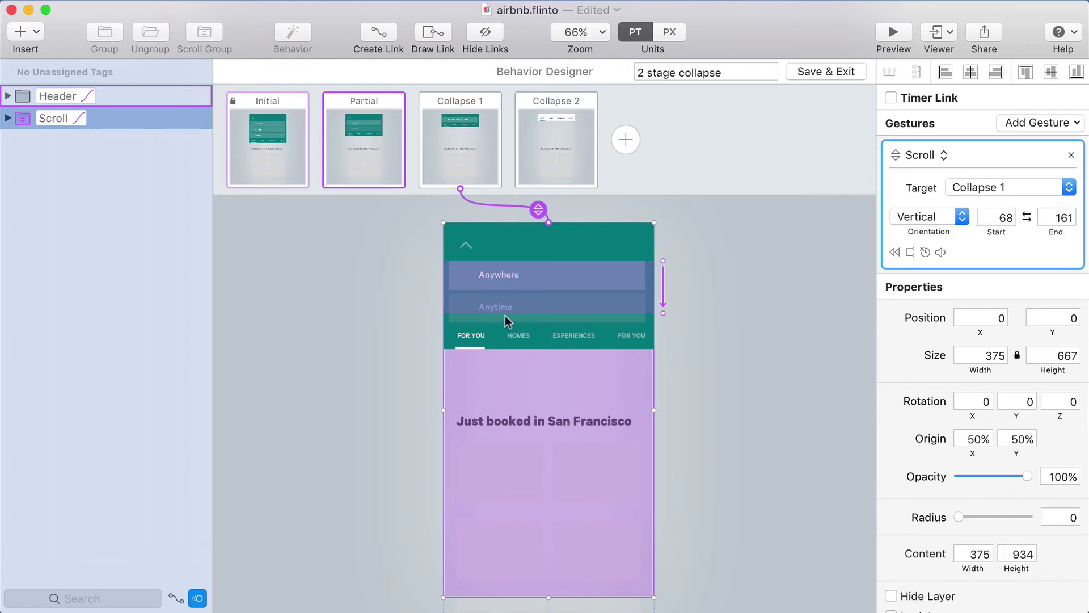
{"action": "left_click", "coordinate": [274, 149]}
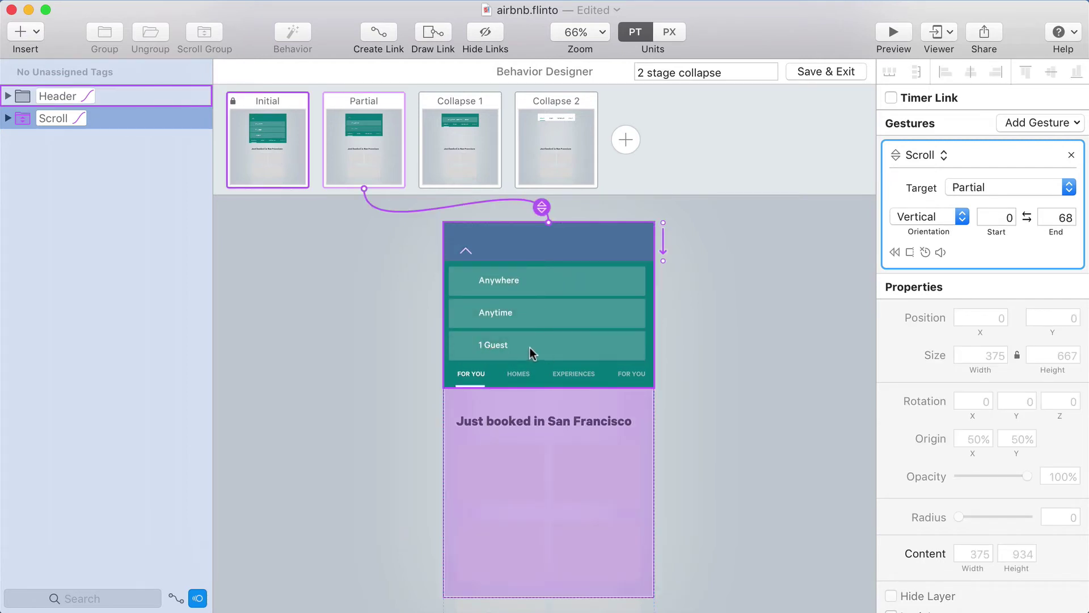
{"action": "left_click", "coordinate": [371, 135]}
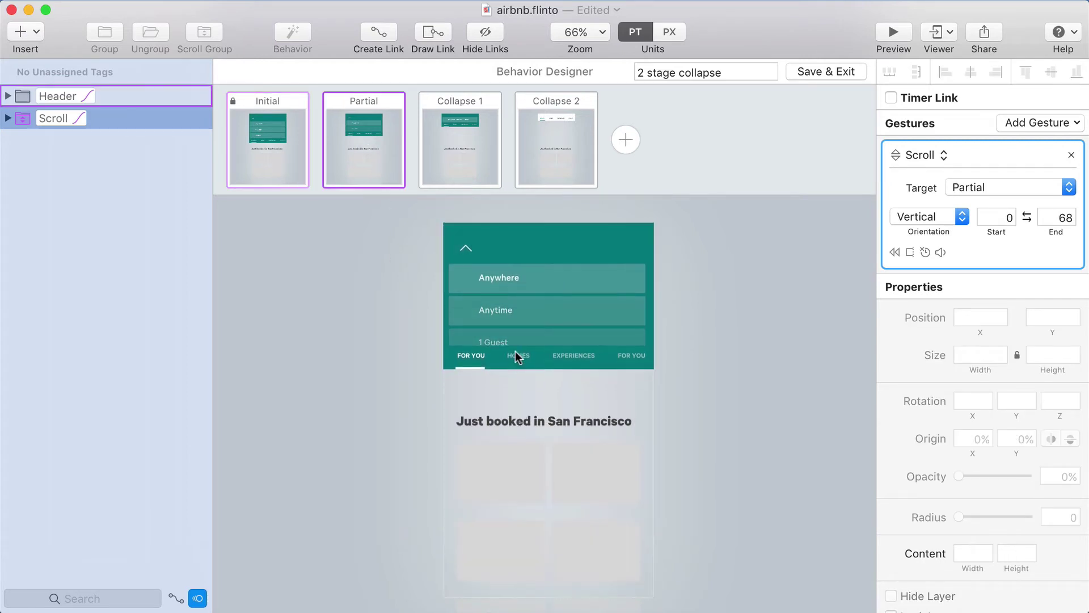
{"action": "scroll", "coordinate": [516, 351], "scroll_direction": "down", "scroll_amount": 5}
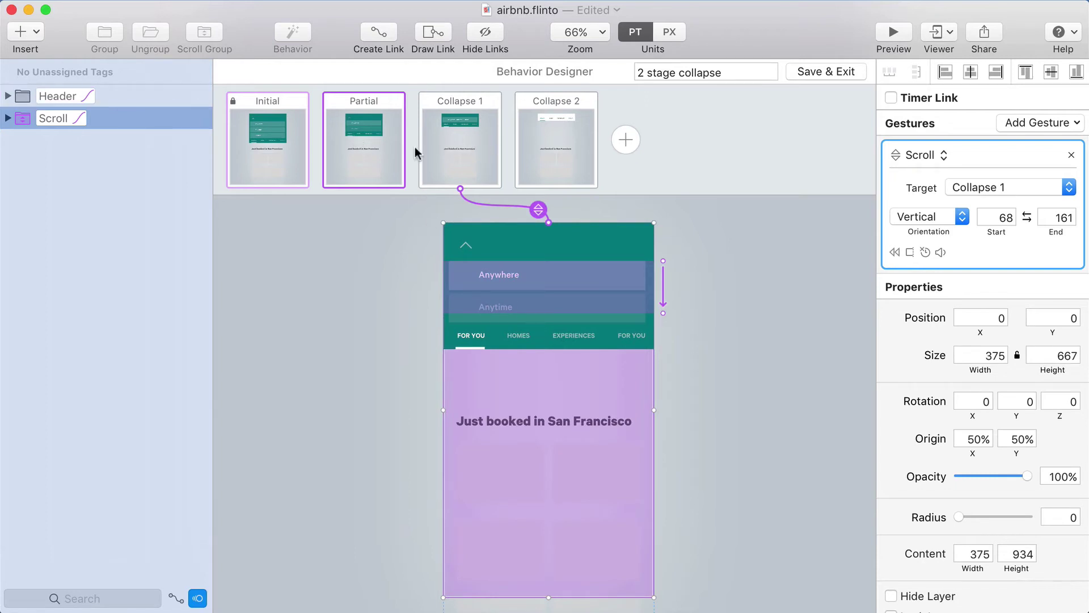
Step: Step back through the Collapse 1, Partial and Initial states, and inspect the Header and Scroll groups in Partial
{"action": "left_click", "coordinate": [449, 133]}
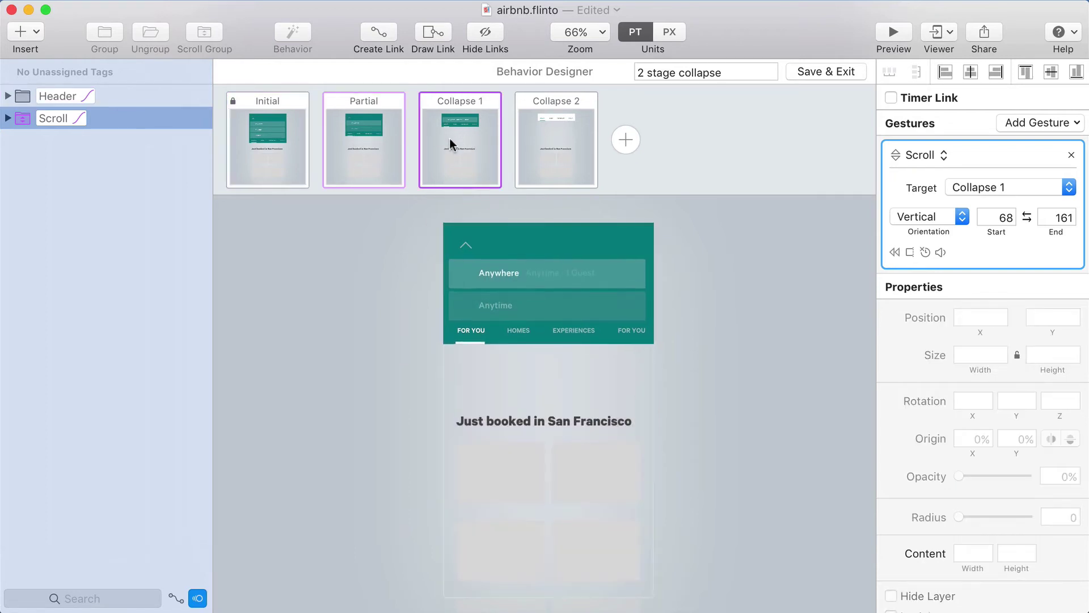
{"action": "left_click", "coordinate": [367, 148]}
{"action": "left_click", "coordinate": [284, 154]}
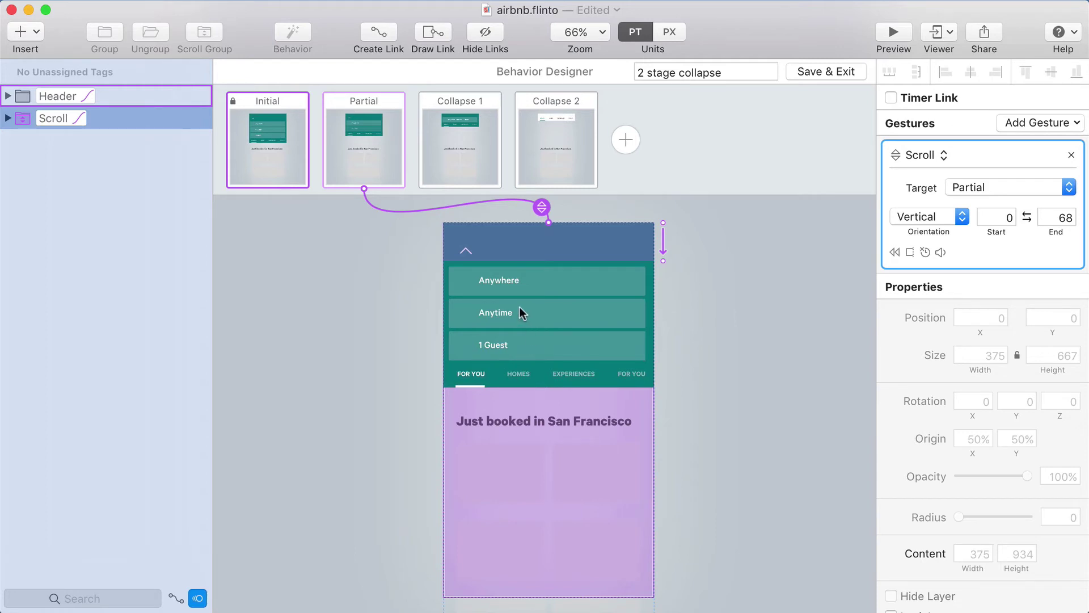
{"action": "left_click", "coordinate": [368, 145]}
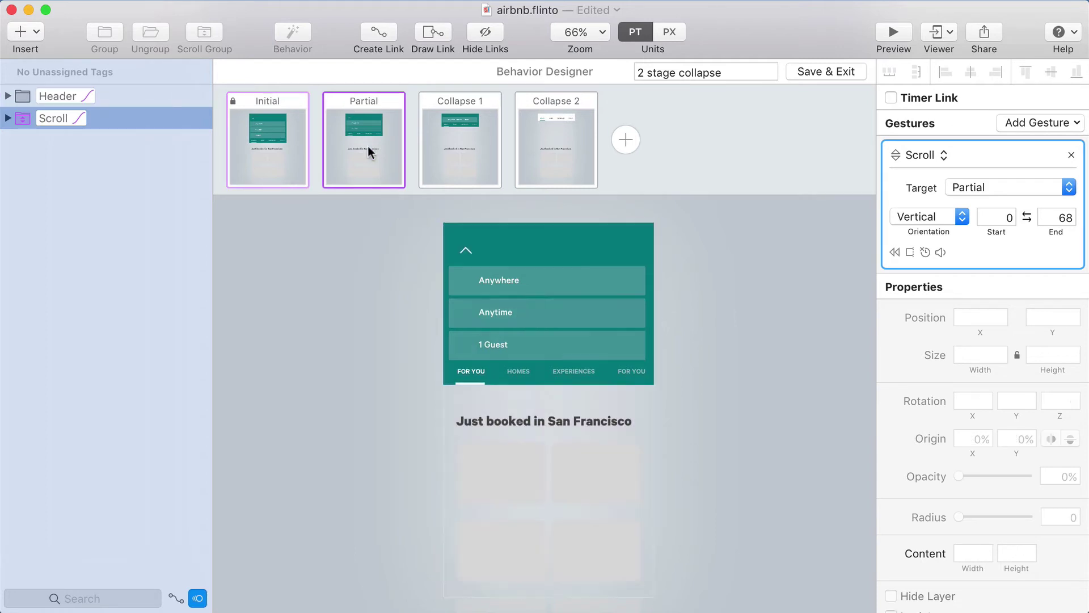
{"action": "left_click", "coordinate": [563, 281]}
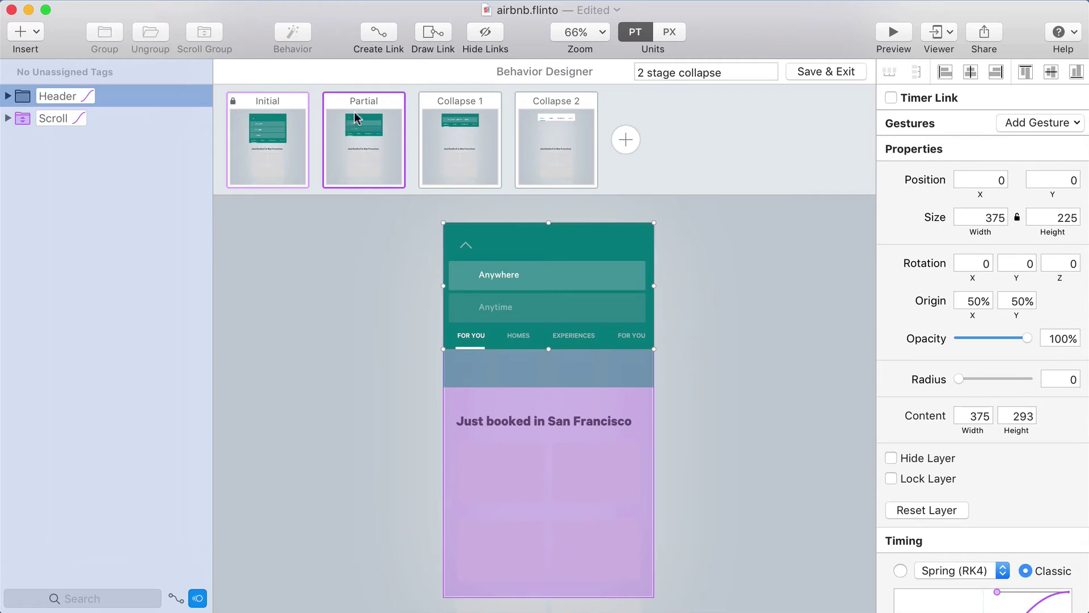
{"action": "left_click", "coordinate": [568, 443]}
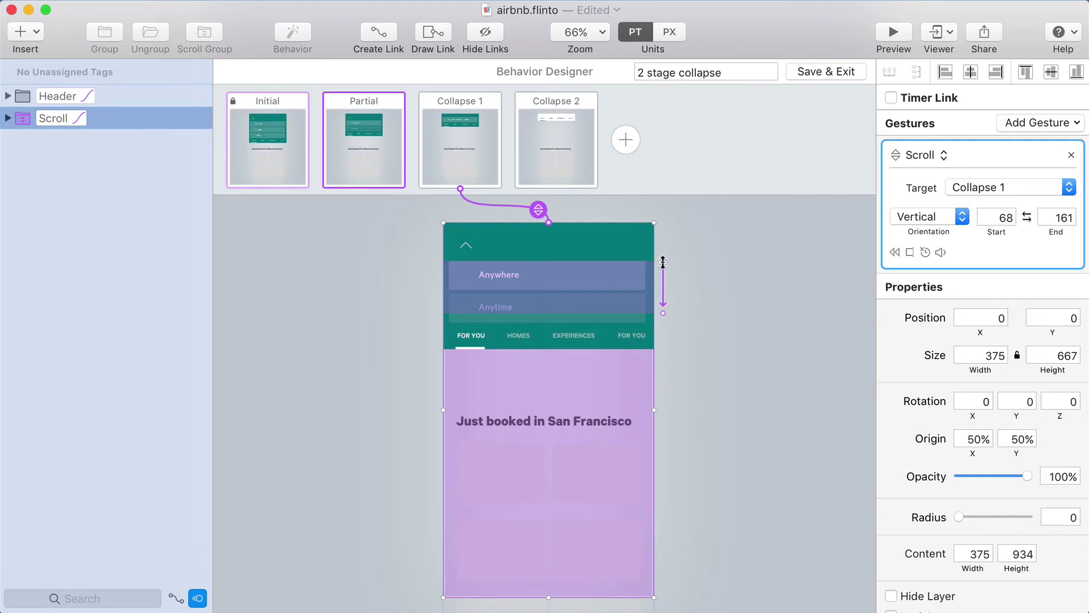
Step: Set the start of the Scroll group's vertical scroll gesture to 0 in the Initial state
{"action": "left_click", "coordinate": [994, 217]}
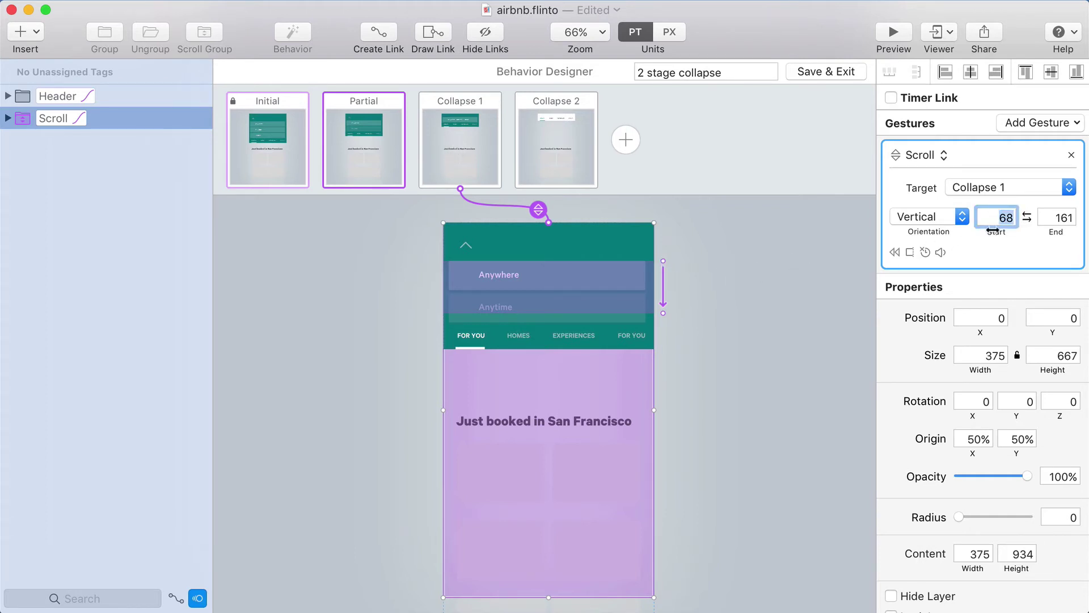
{"action": "left_click", "coordinate": [283, 148]}
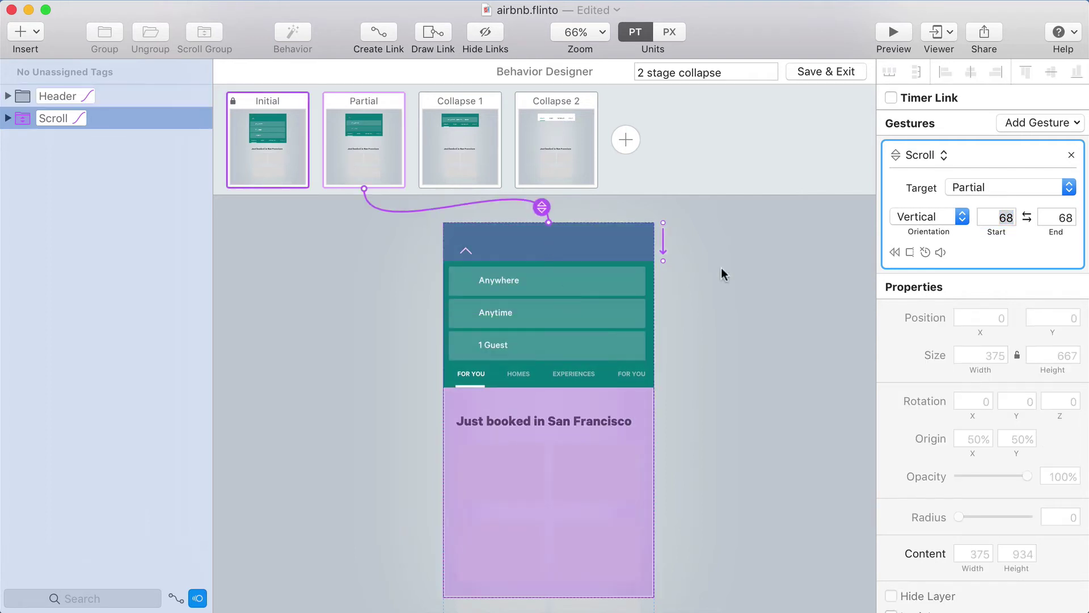
{"action": "type", "text": "0"}
{"action": "key", "text": "Tab"}
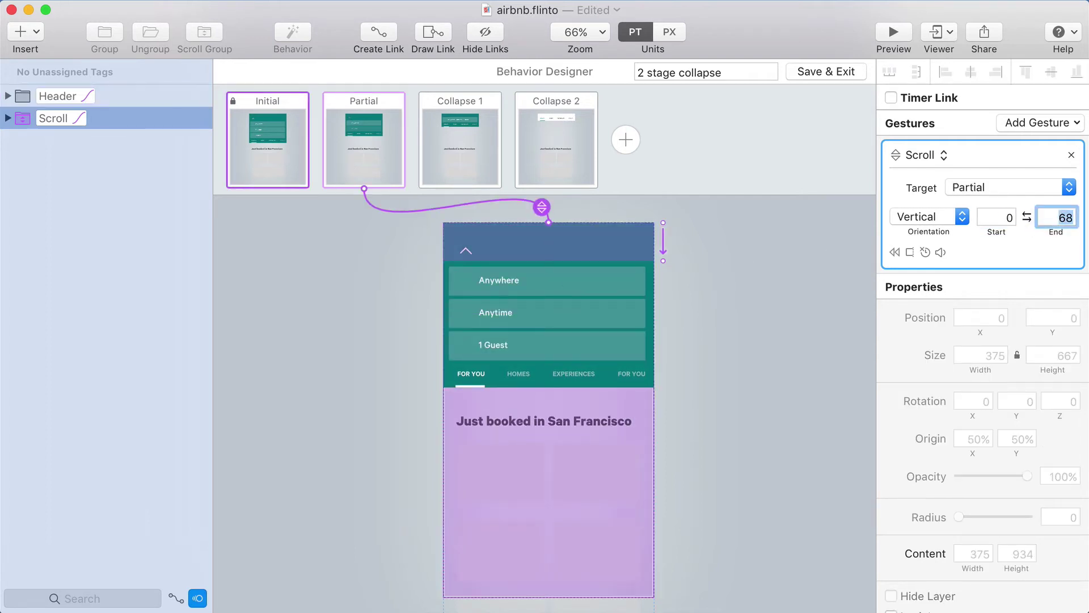
Step: Examine the Scroll group's gesture settings in the Partial, Collapse 1 and Collapse 2 states
{"action": "left_click", "coordinate": [364, 149]}
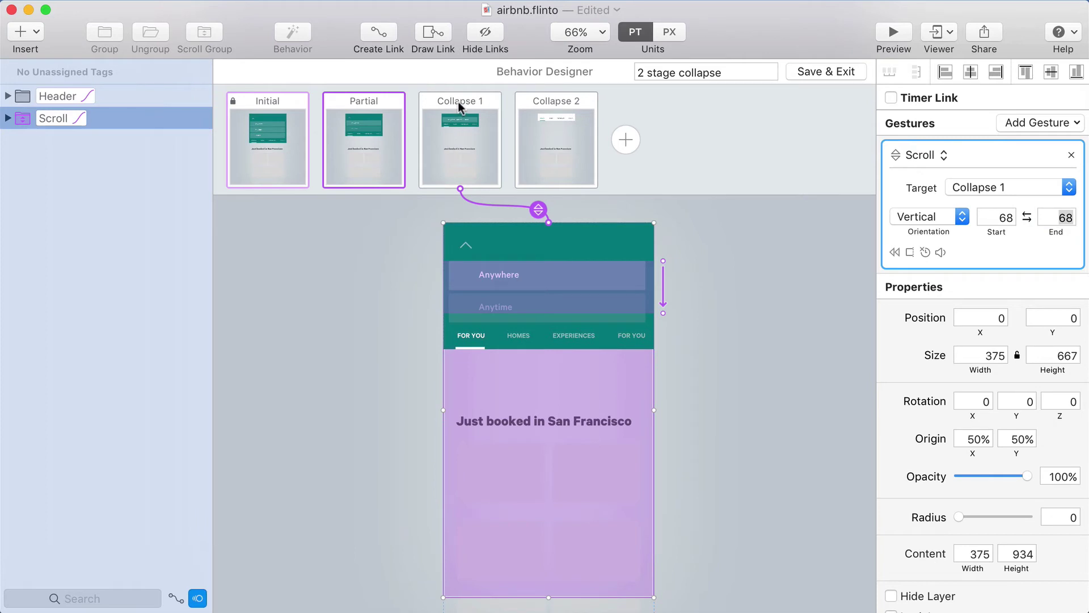
{"action": "left_click", "coordinate": [472, 152]}
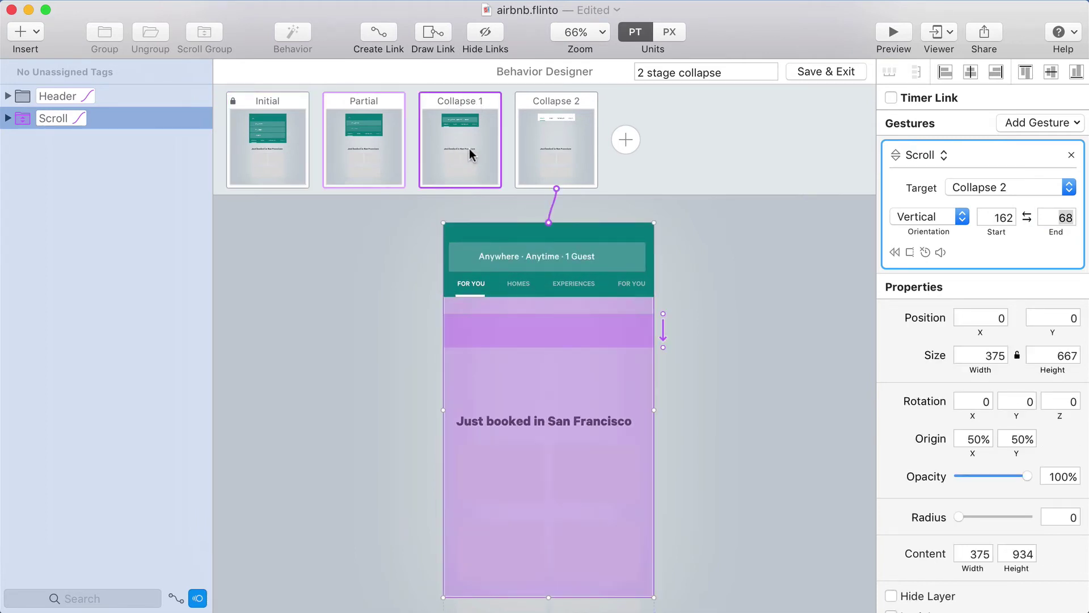
{"action": "left_click", "coordinate": [548, 145]}
{"action": "left_click", "coordinate": [529, 232]}
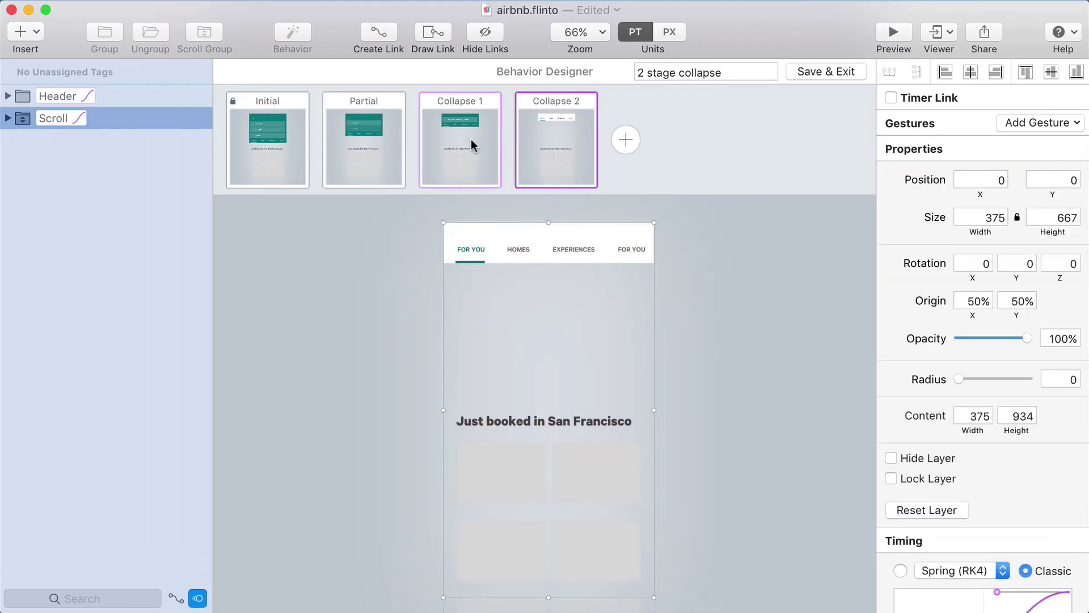
Step: Compare the "Anywhere 1" text layer in the Partial and Collapse 1 states, and inspect the Header group in Partial
{"action": "left_click", "coordinate": [485, 150]}
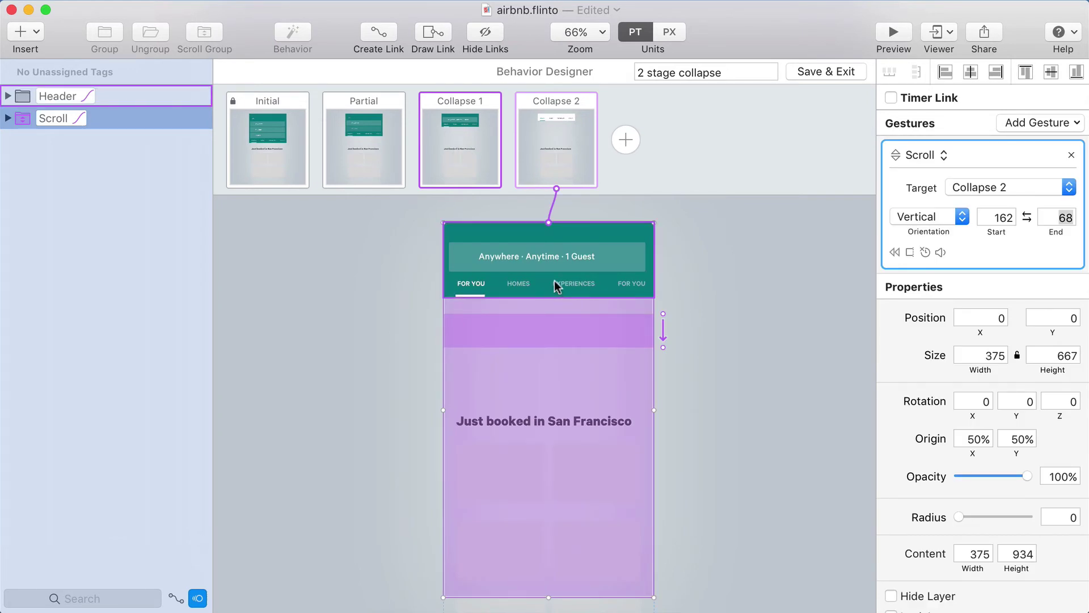
{"action": "left_click", "coordinate": [513, 258]}
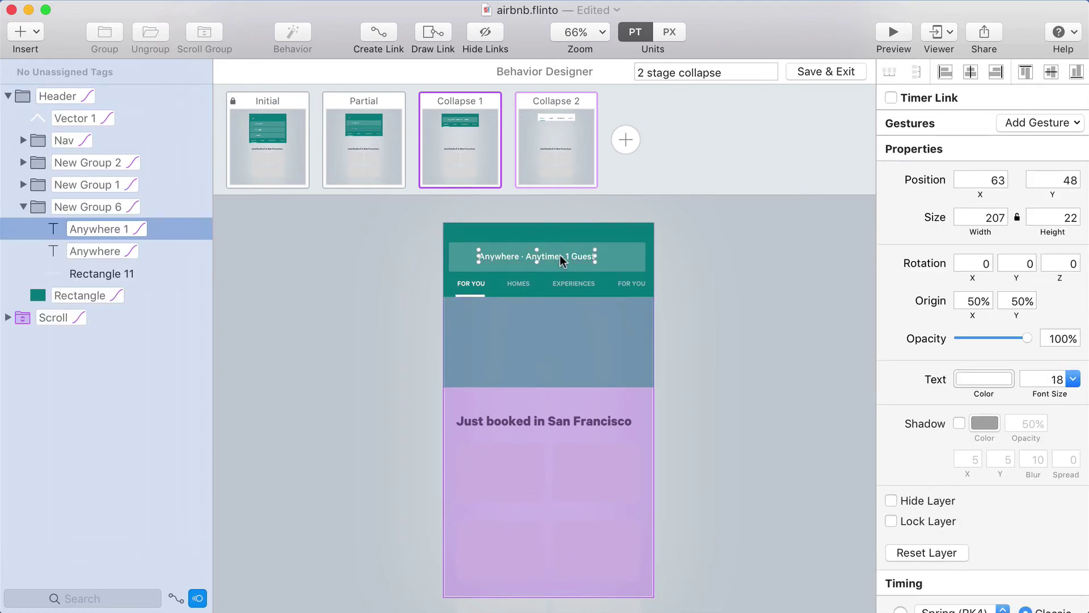
{"action": "left_click", "coordinate": [359, 143]}
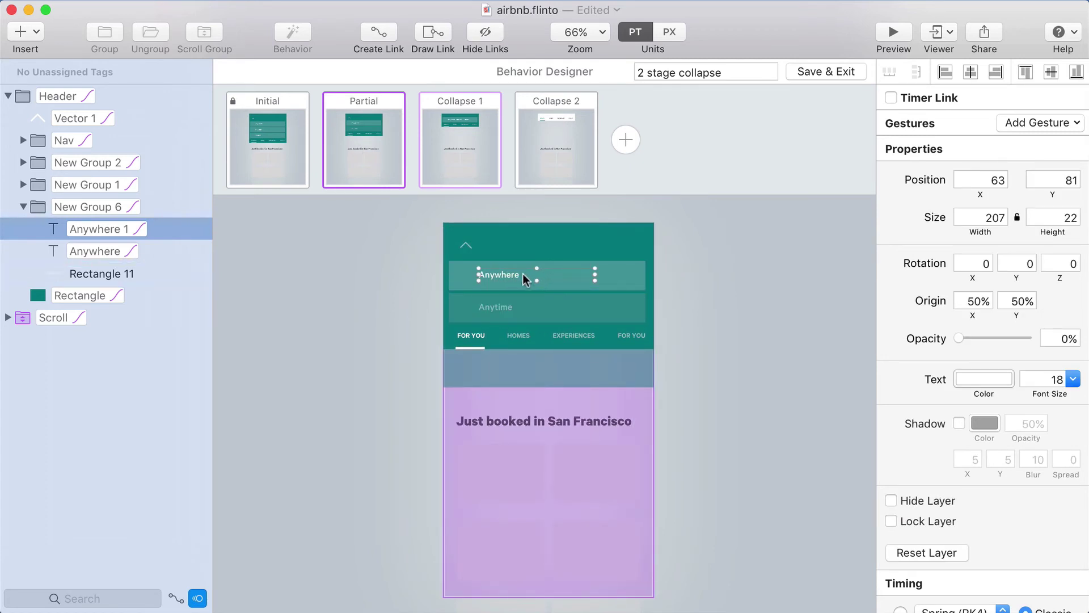
{"action": "left_click", "coordinate": [460, 144]}
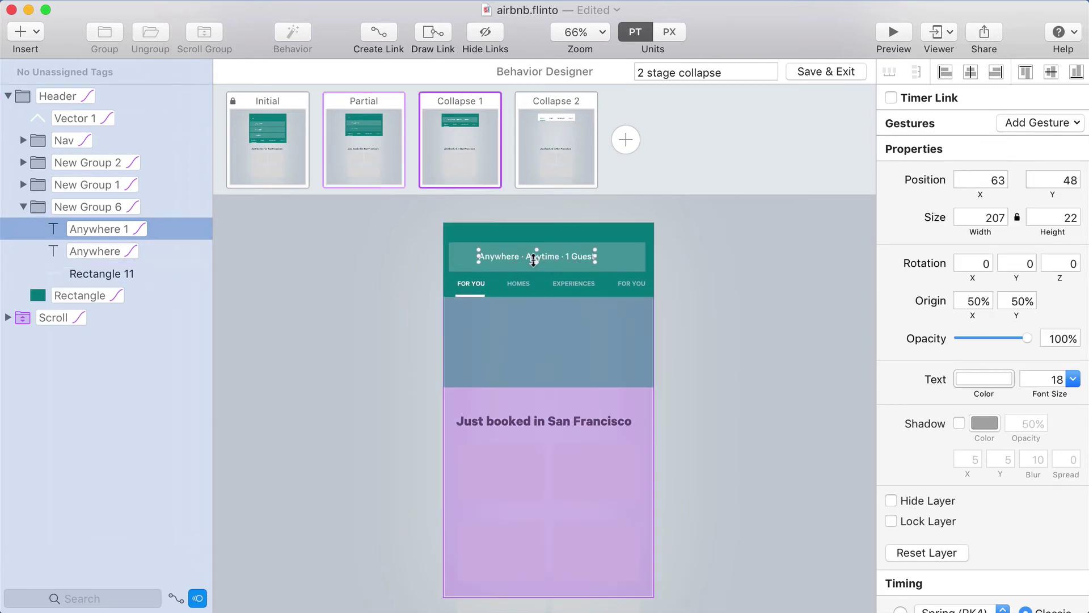
{"action": "left_click", "coordinate": [369, 143]}
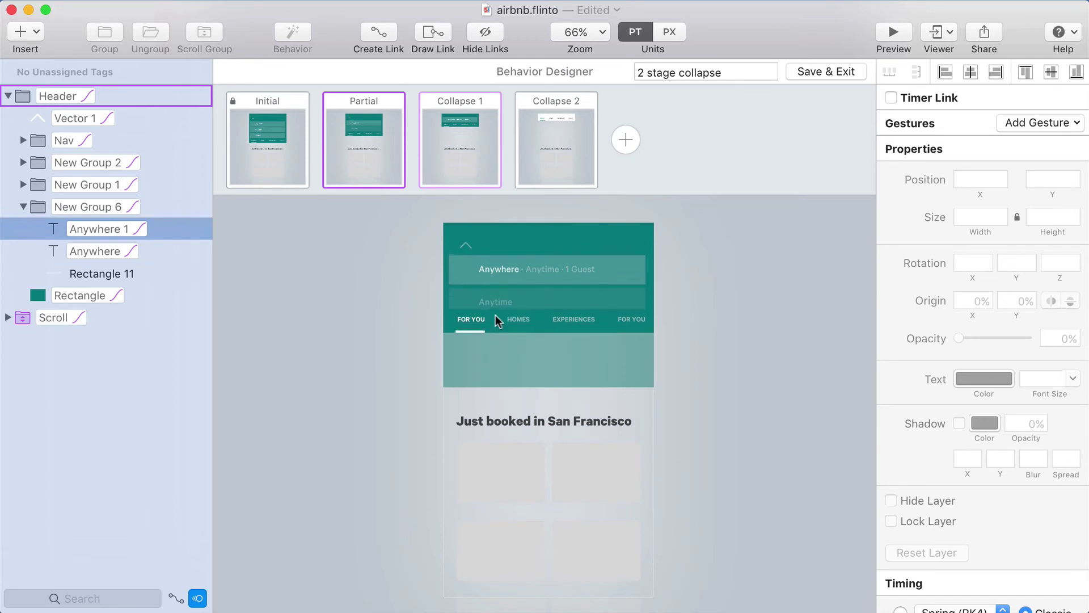
{"action": "left_click", "coordinate": [523, 319]}
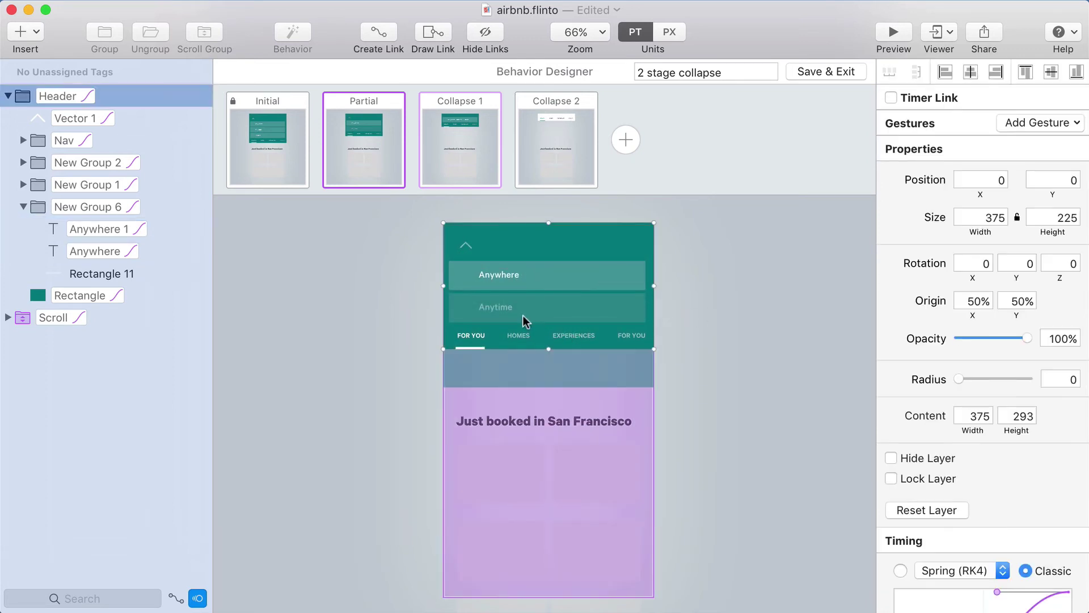
{"action": "mouse_move", "coordinate": [548, 349]}
{"action": "left_mouse_down"}
{"action": "mouse_move", "coordinate": [549, 365]}
{"action": "mouse_move", "coordinate": [551, 348]}
{"action": "left_mouse_up"}
Step: Compare the Scroll group's vertical scroll gesture settings in the Partial and Collapse 1 states, replaying the transition between them
{"action": "left_click", "coordinate": [465, 146]}
{"action": "left_click", "coordinate": [585, 435]}
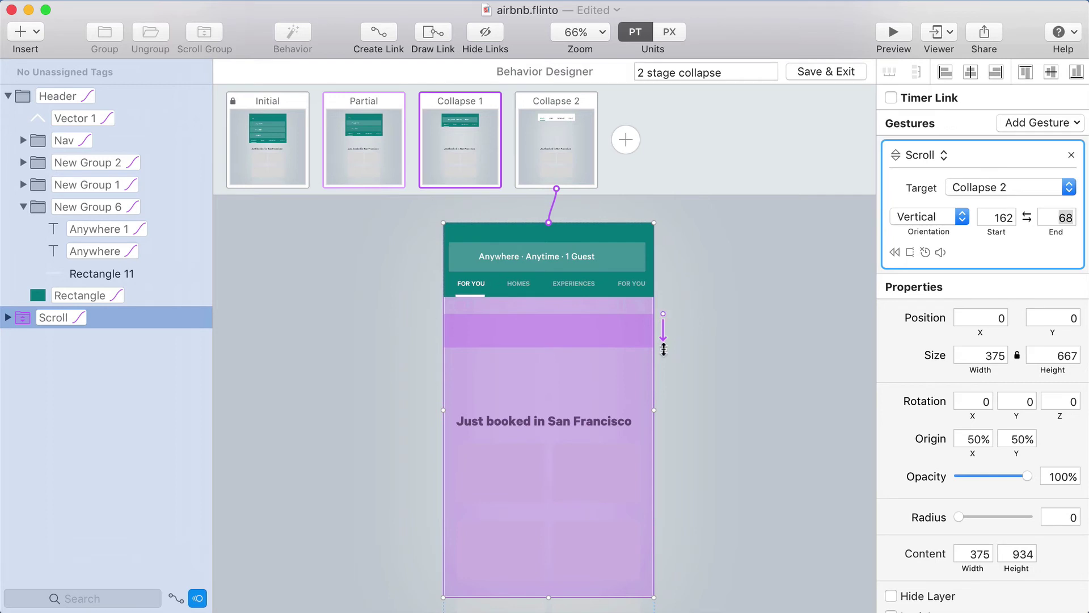
{"action": "left_click", "coordinate": [359, 153]}
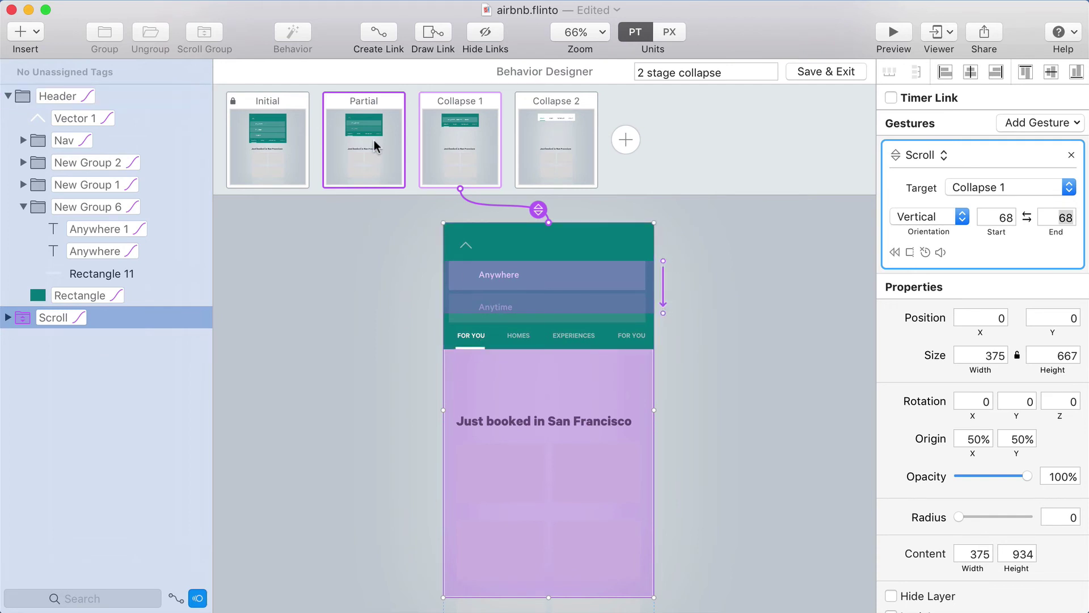
{"action": "left_click", "coordinate": [442, 138]}
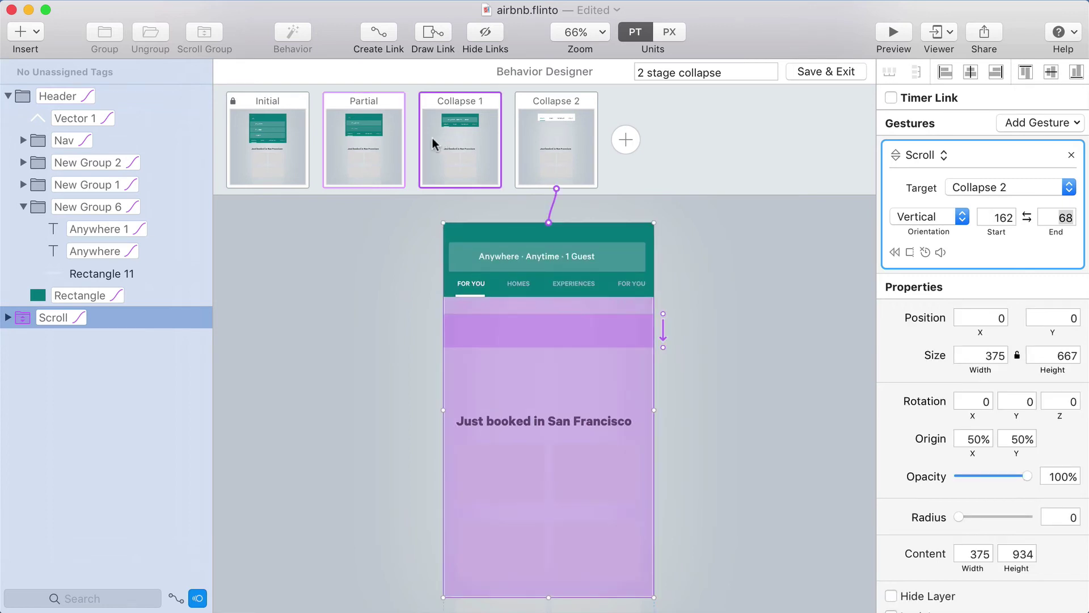
{"action": "left_click", "coordinate": [379, 145]}
{"action": "left_click", "coordinate": [443, 149]}
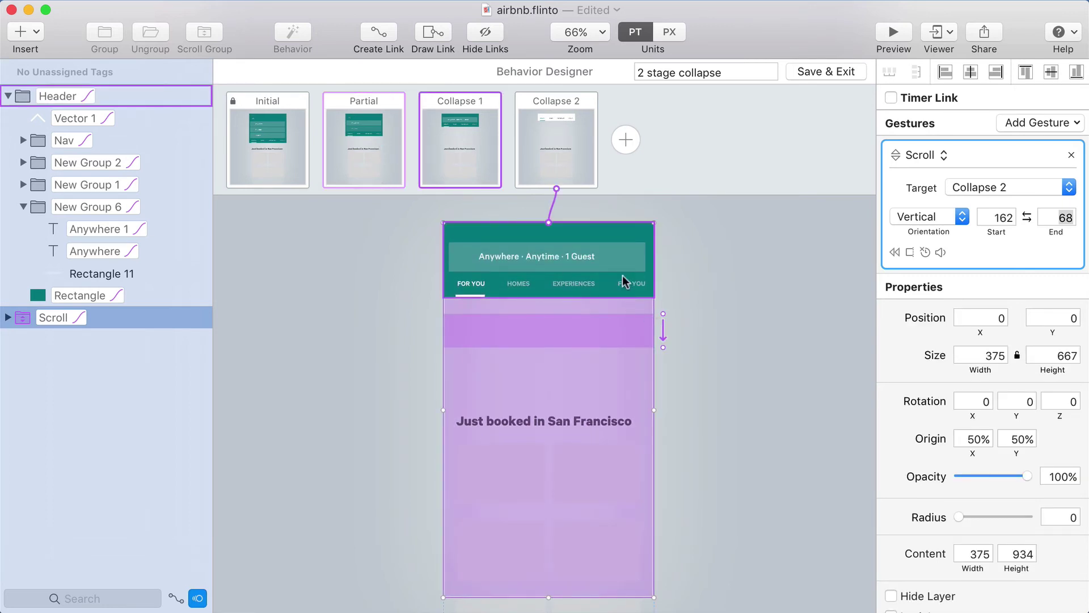
{"action": "left_click", "coordinate": [341, 165]}
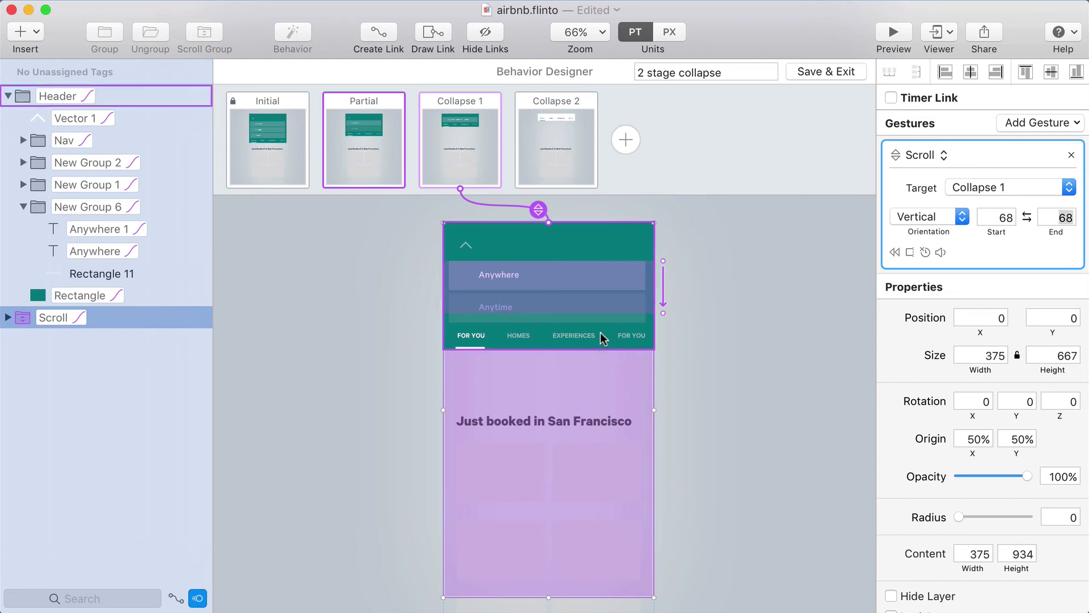
Step: Preview the prototype and scroll its content up and down to test the header's first collapse stage, closing the preview at the end
{"action": "key", "text": "super+p"}
{"action": "left_click_drag", "start_coordinate": [520, 442], "coordinate": [488, 387]}
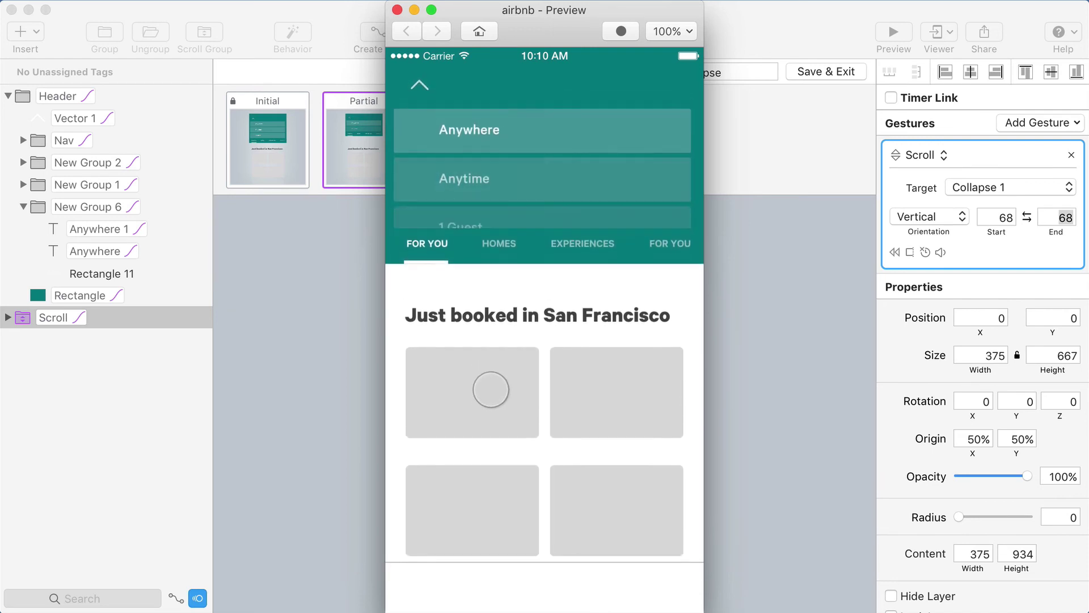
{"action": "left_click_drag", "start_coordinate": [533, 116], "coordinate": [501, 341]}
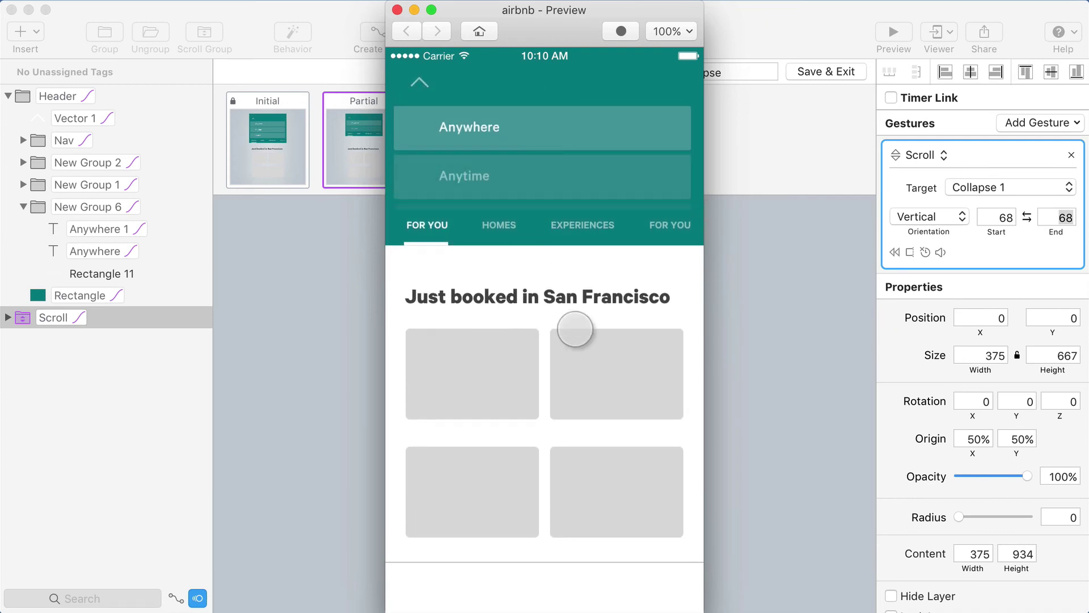
{"action": "key", "text": "super+w"}
Step: Compare the Header group in the Collapse 1 and Collapse 2 states, replaying the transition between them several times
{"action": "left_click", "coordinate": [535, 333]}
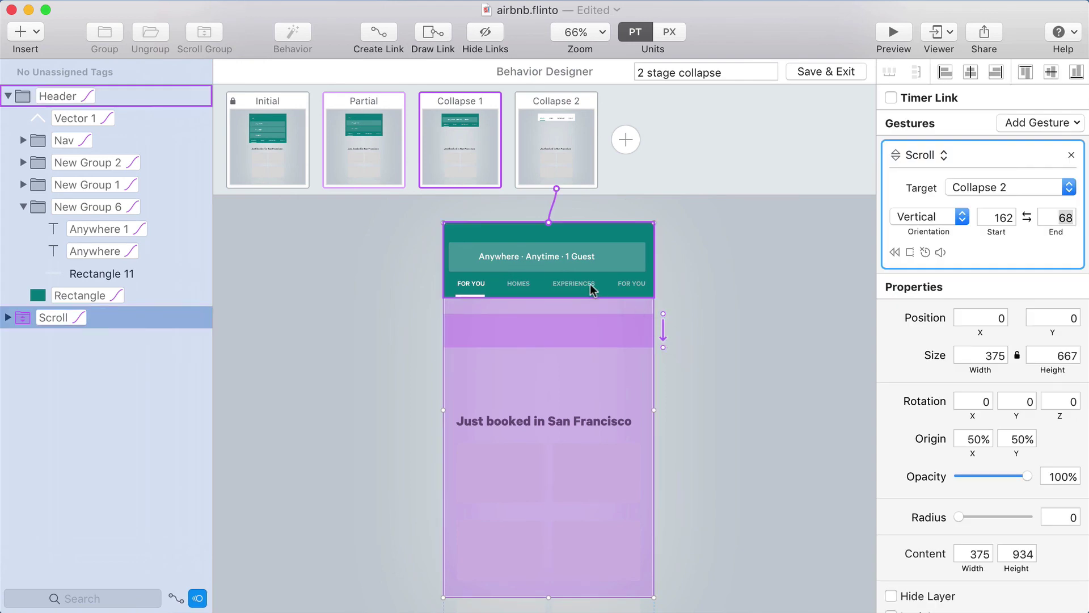
{"action": "left_click", "coordinate": [573, 284]}
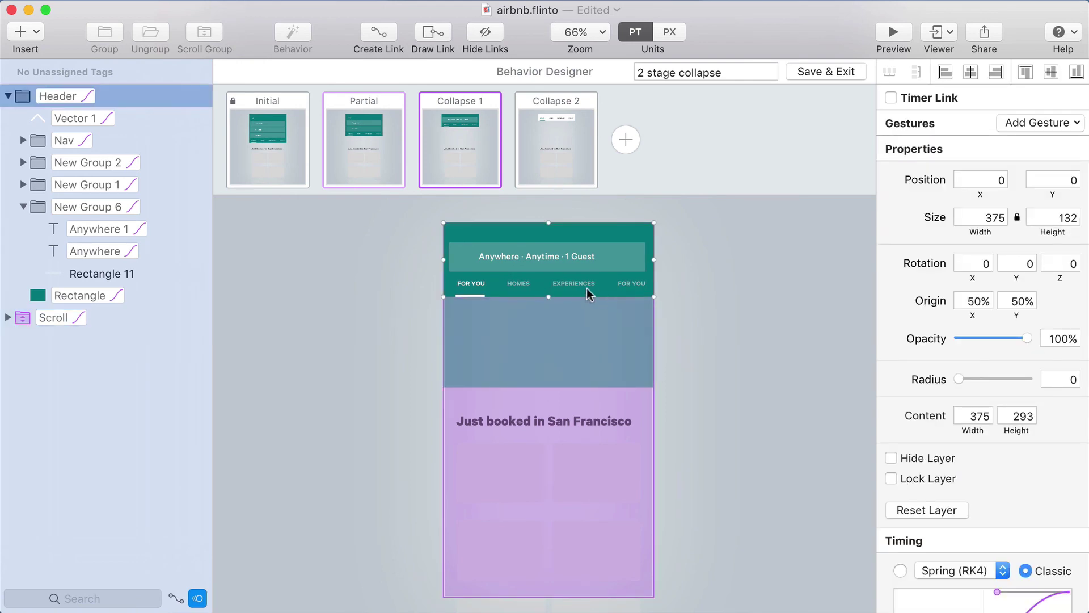
{"action": "left_click", "coordinate": [561, 133]}
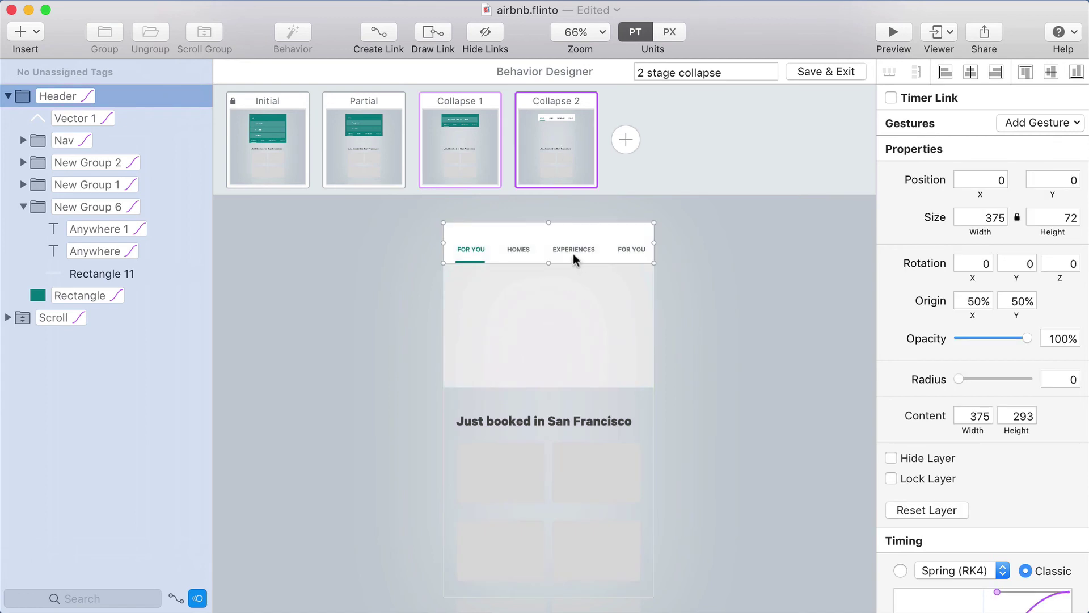
{"action": "left_click", "coordinate": [471, 159]}
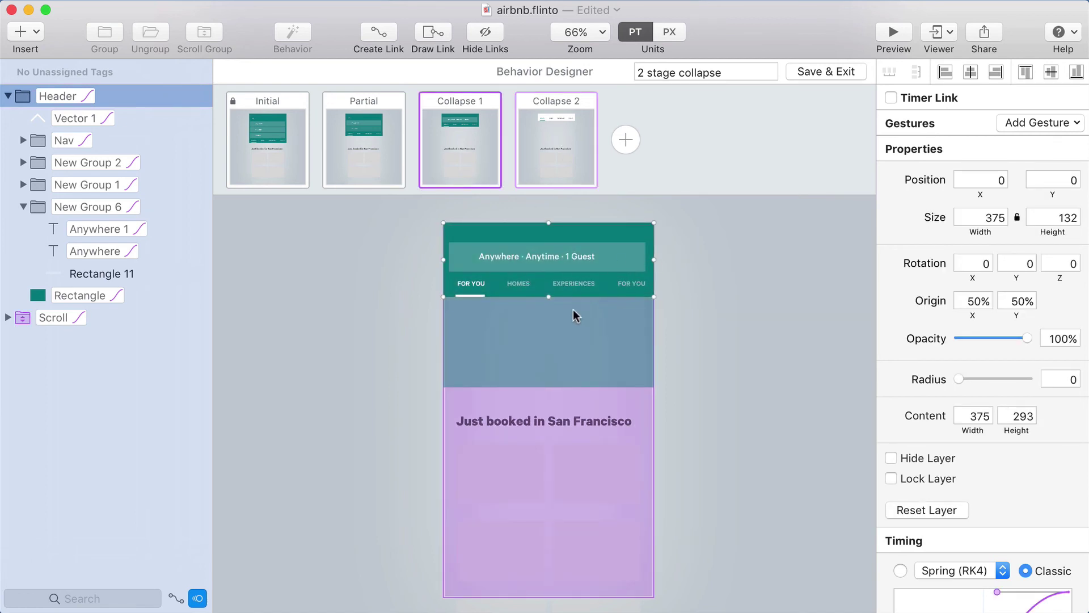
{"action": "left_click", "coordinate": [556, 143]}
{"action": "left_click", "coordinate": [479, 146]}
{"action": "left_click", "coordinate": [559, 146]}
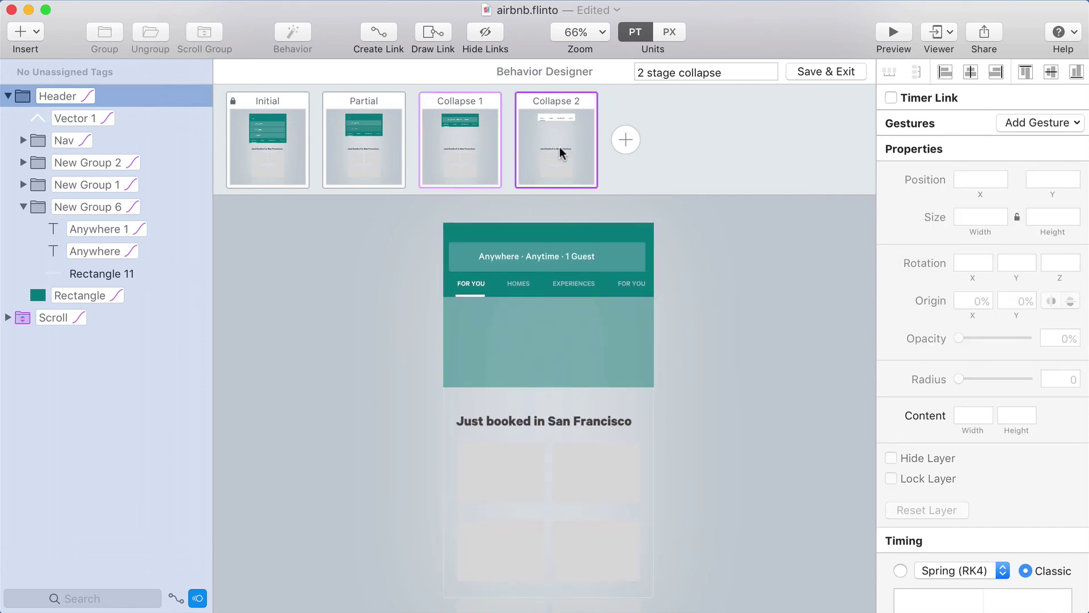
{"action": "left_click", "coordinate": [482, 151]}
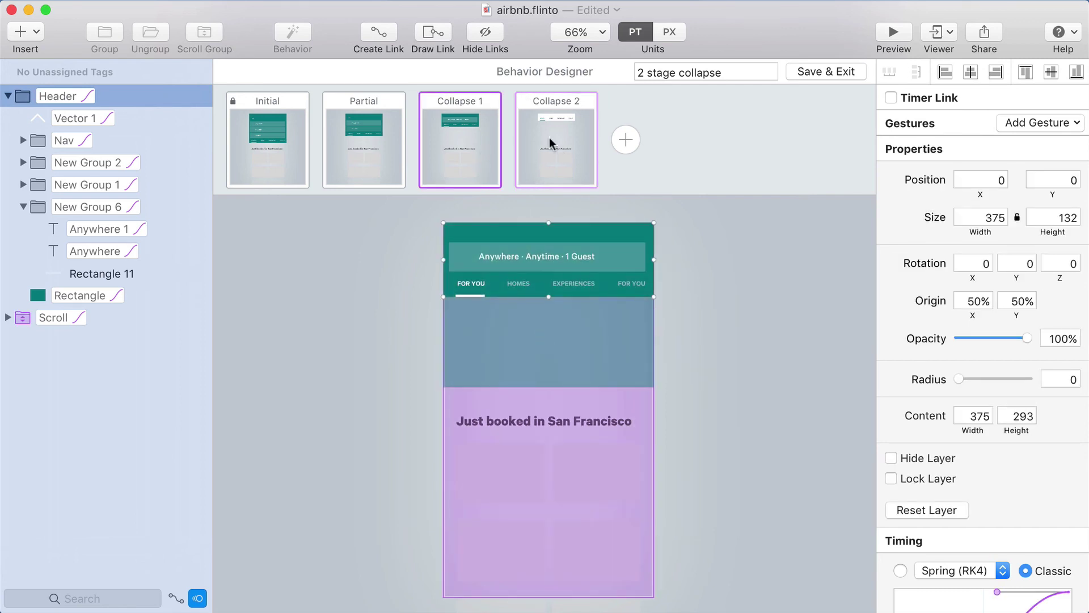
{"action": "left_click", "coordinate": [550, 142]}
Step: Inspect Rectangle 11 and the Nav group's text labels in the Collapse 2 header, and return to the Collapse 1 state
{"action": "left_click", "coordinate": [534, 227]}
{"action": "left_click", "coordinate": [472, 228]}
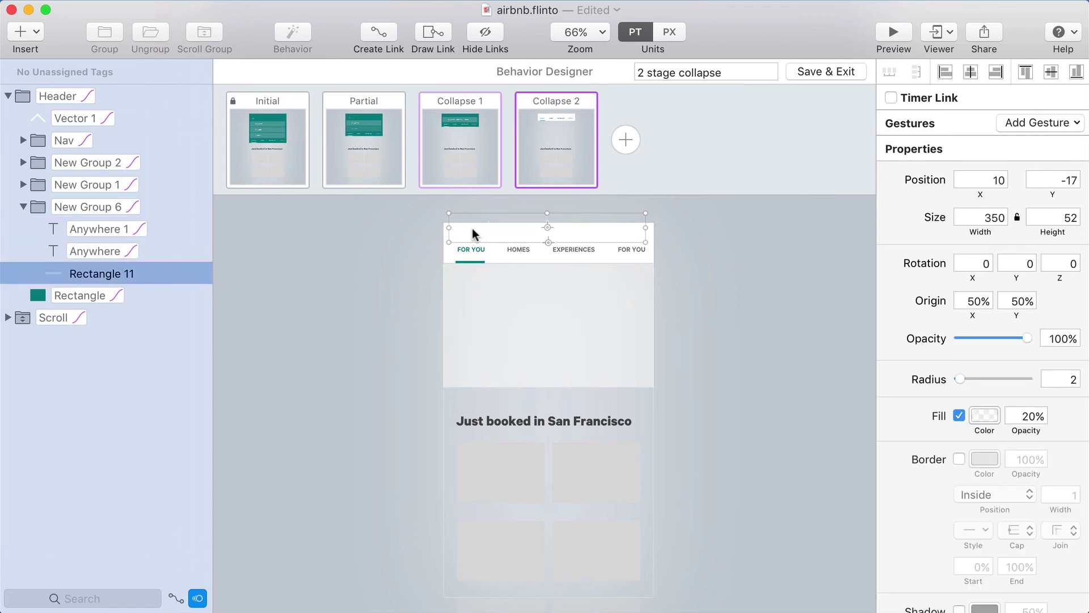
{"action": "left_click", "coordinate": [449, 256]}
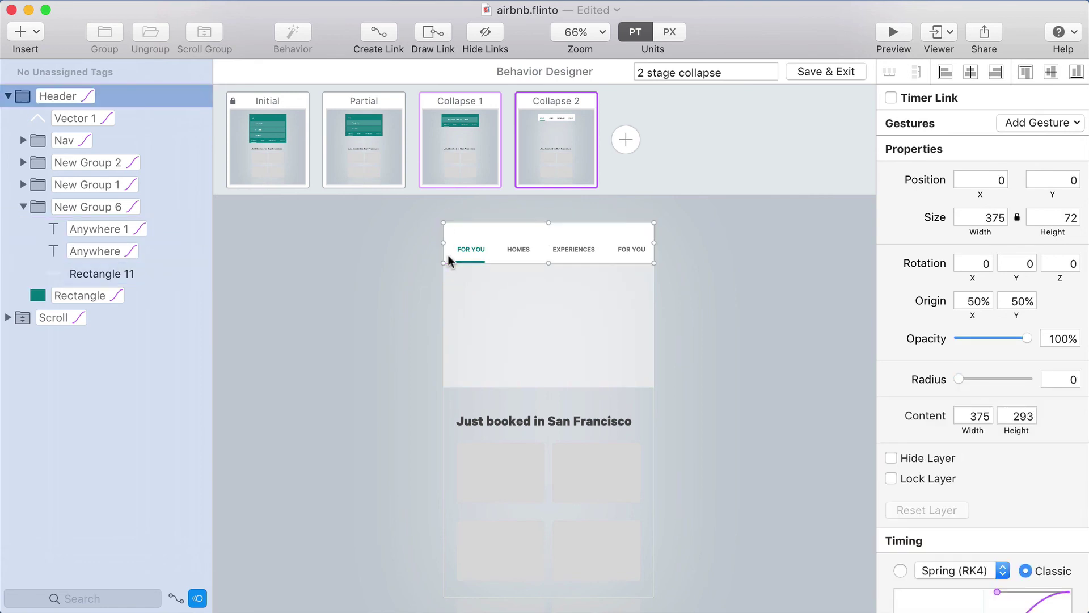
{"action": "left_click", "coordinate": [518, 249]}
{"action": "left_click", "coordinate": [567, 249]}
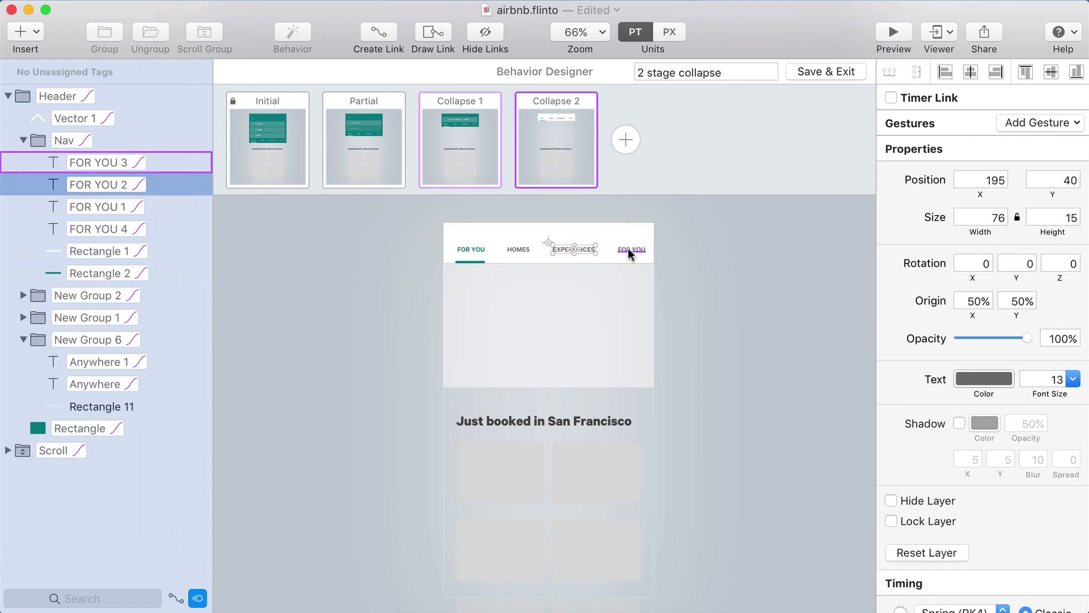
{"action": "left_click", "coordinate": [630, 250]}
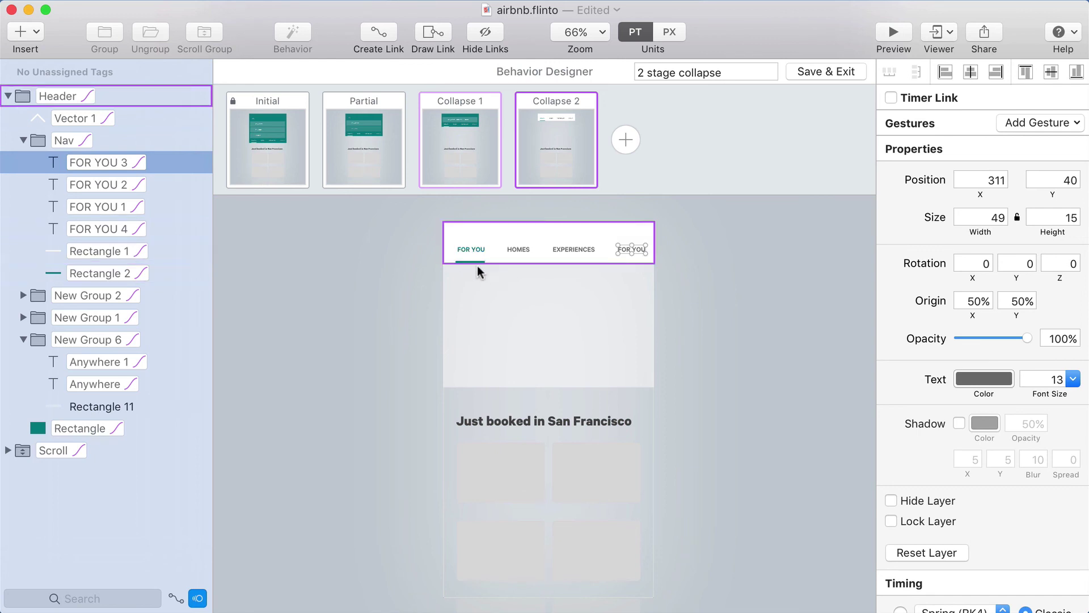
{"action": "left_click", "coordinate": [685, 240]}
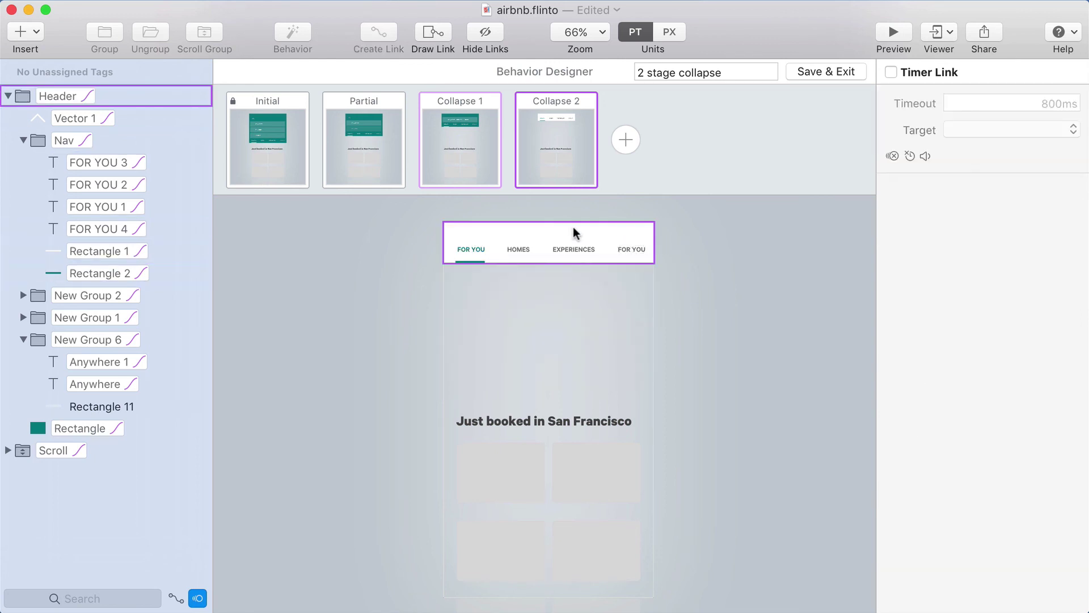
{"action": "left_click", "coordinate": [457, 146]}
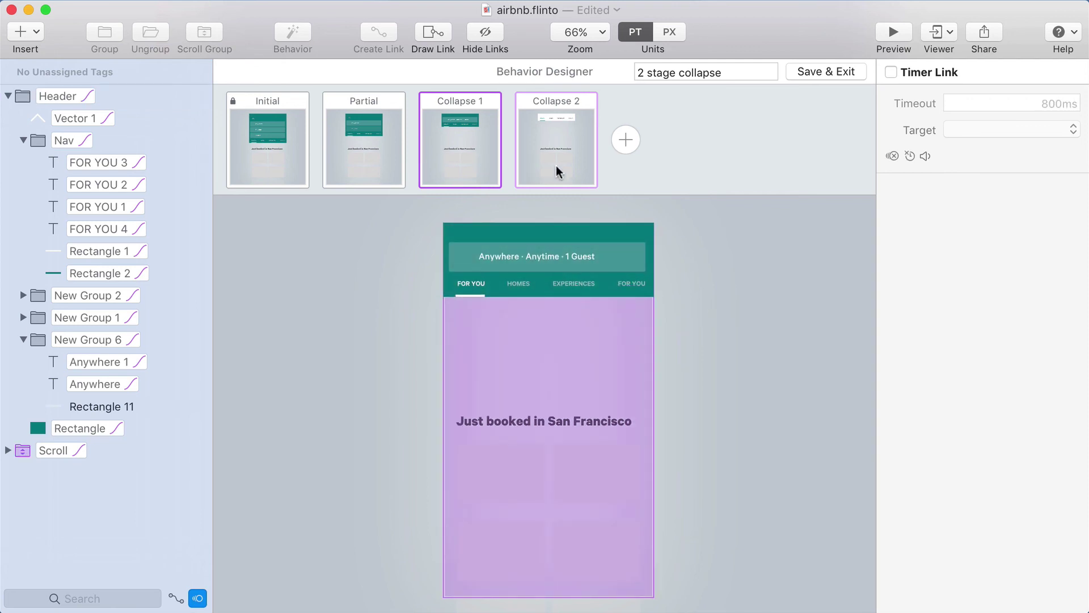
Step: Preview the prototype again, scrolling the content to collapse the header to a single search field and pulling it down to expand the header fully
{"action": "left_click", "coordinate": [890, 32]}
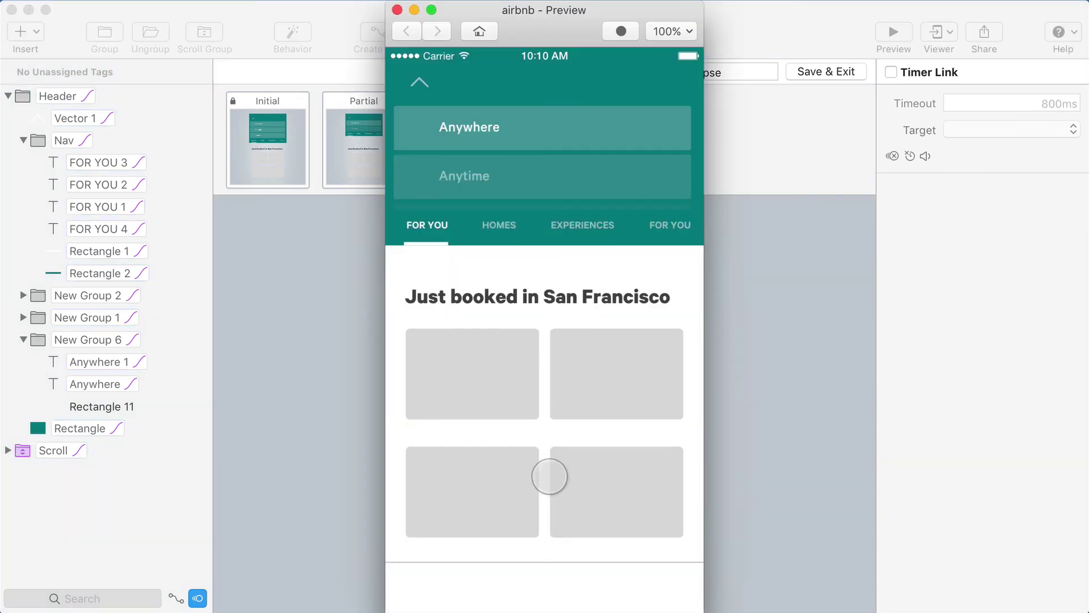
{"action": "left_click_drag", "start_coordinate": [550, 474], "coordinate": [530, 443]}
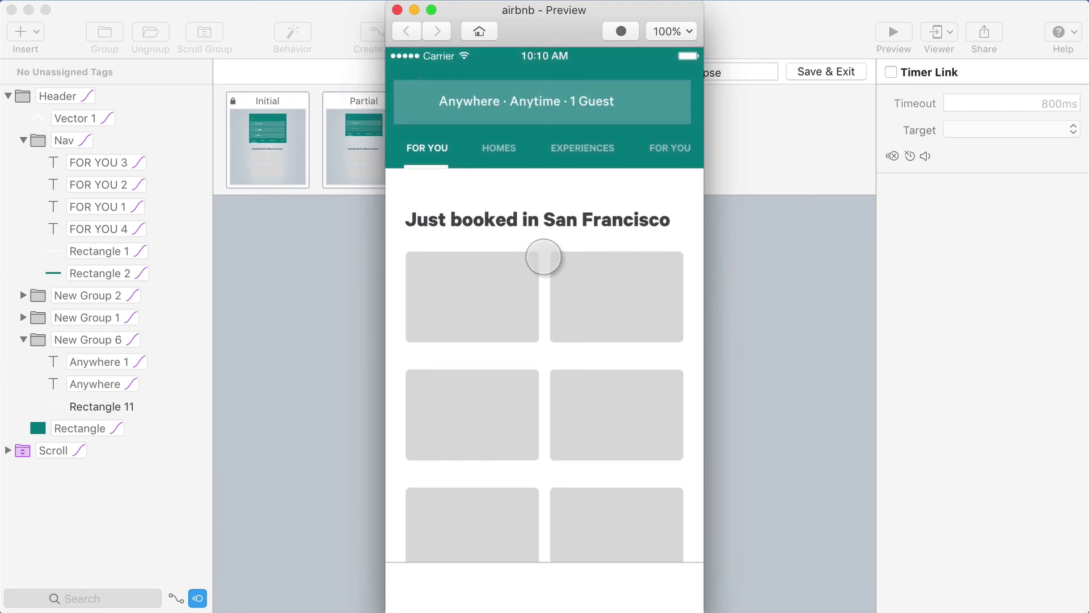
{"action": "left_click_drag", "start_coordinate": [544, 255], "coordinate": [529, 453]}
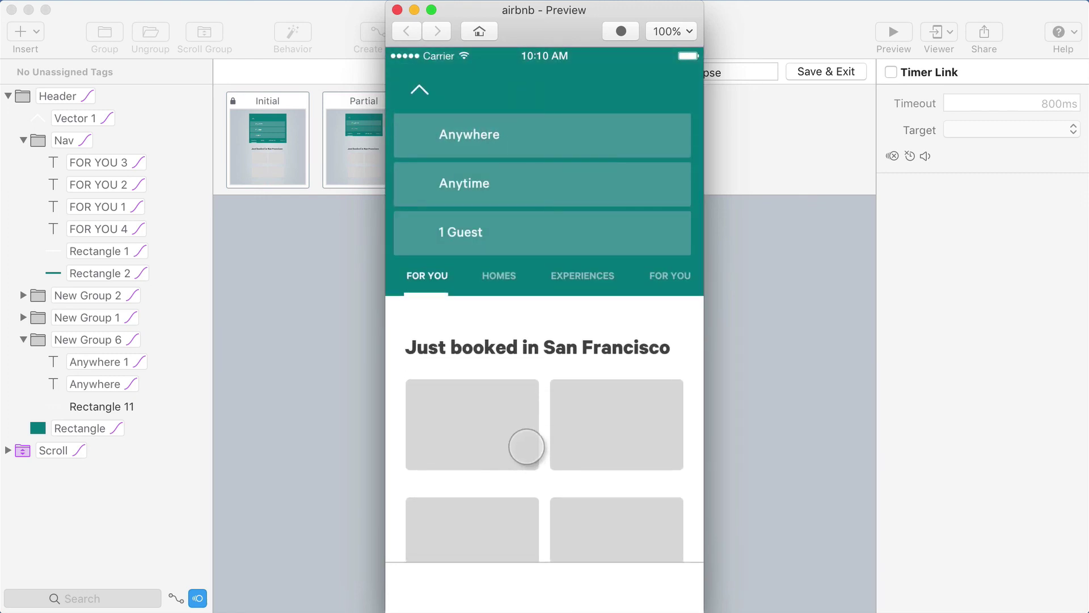